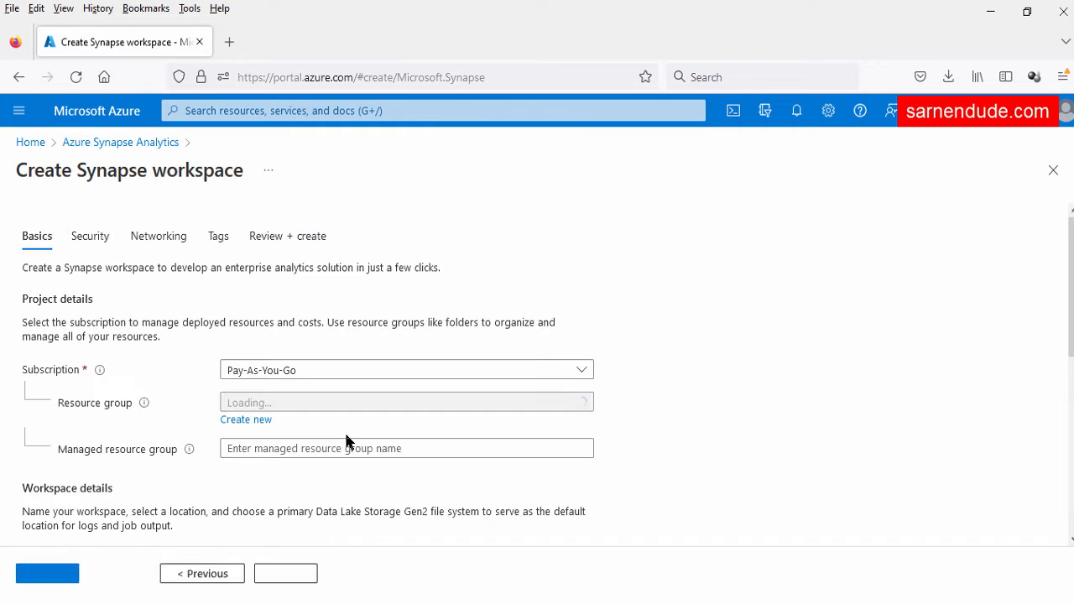
Filter the resource group list by 'synapse' and choose synapserg, which sets Region to West US
left_click_drag(88, 173, 216, 171)
left_click(160, 185)
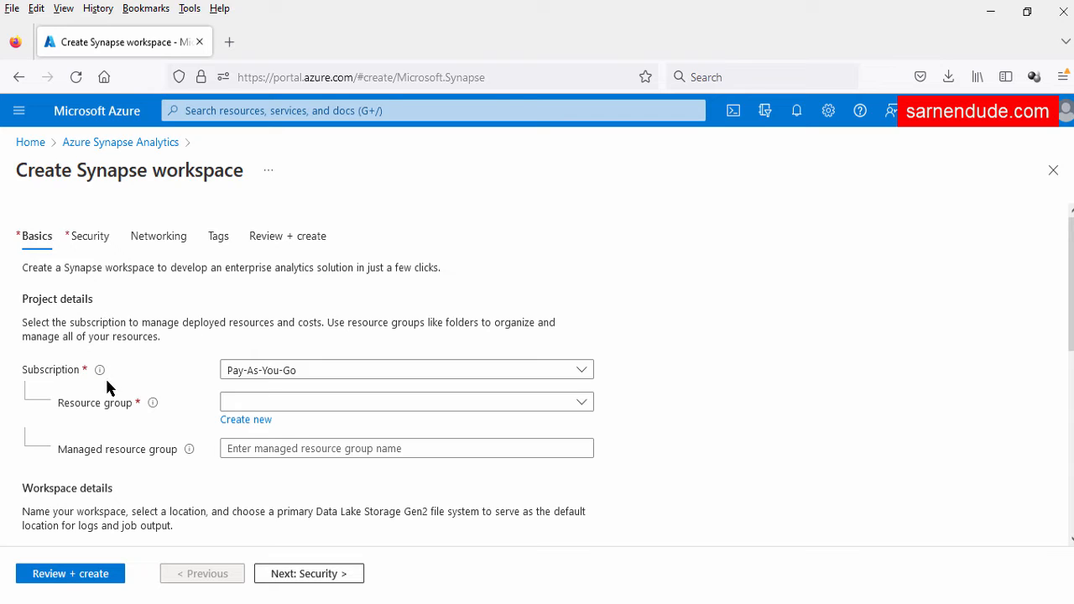
scroll(84, 398, "down", 2)
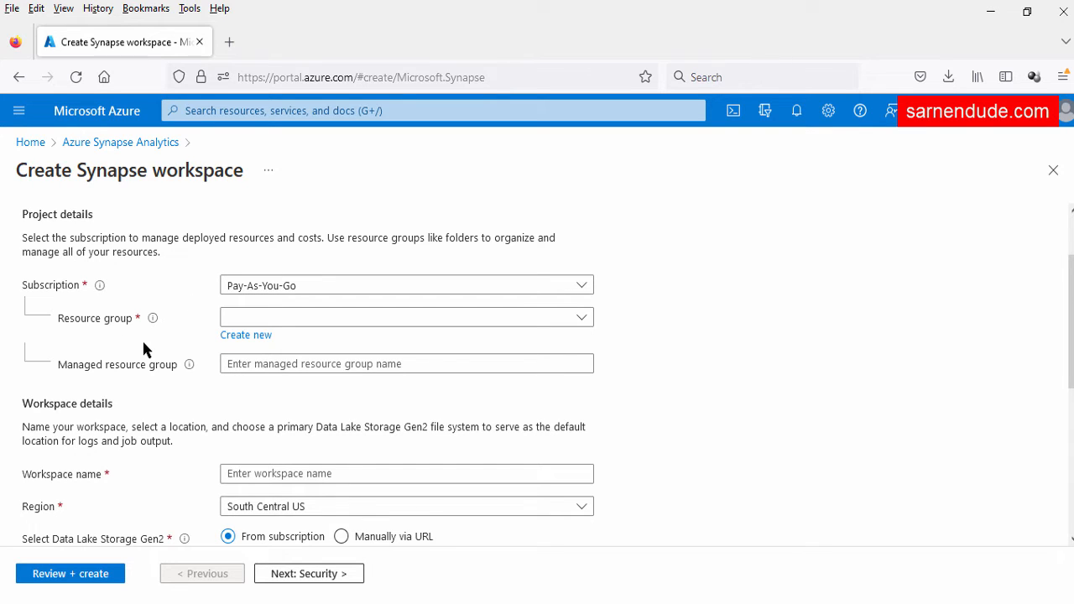
left_click(277, 317)
type("synapse")
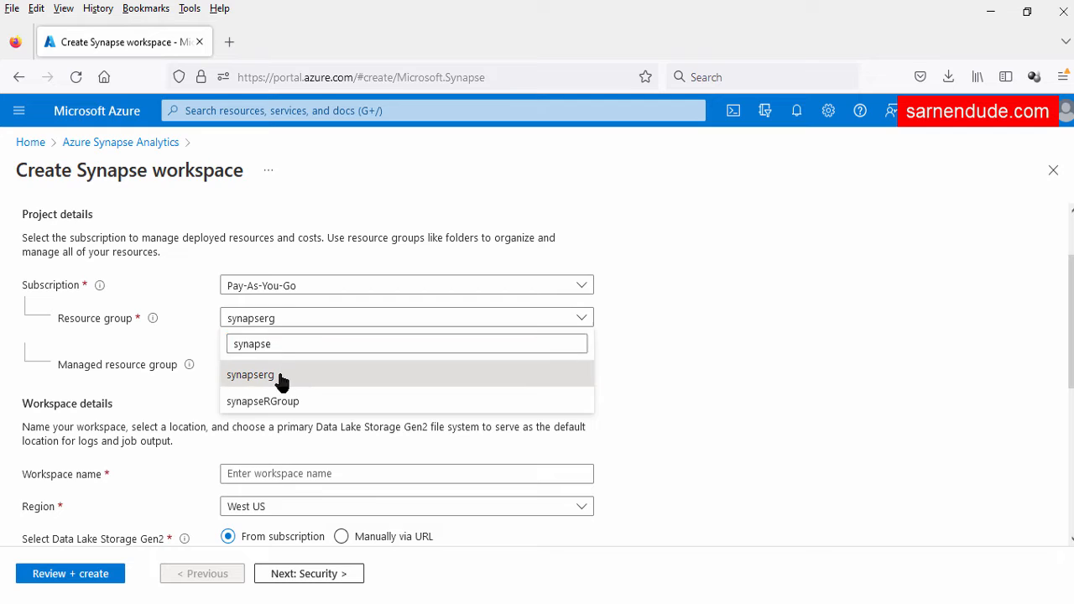
left_click(283, 378)
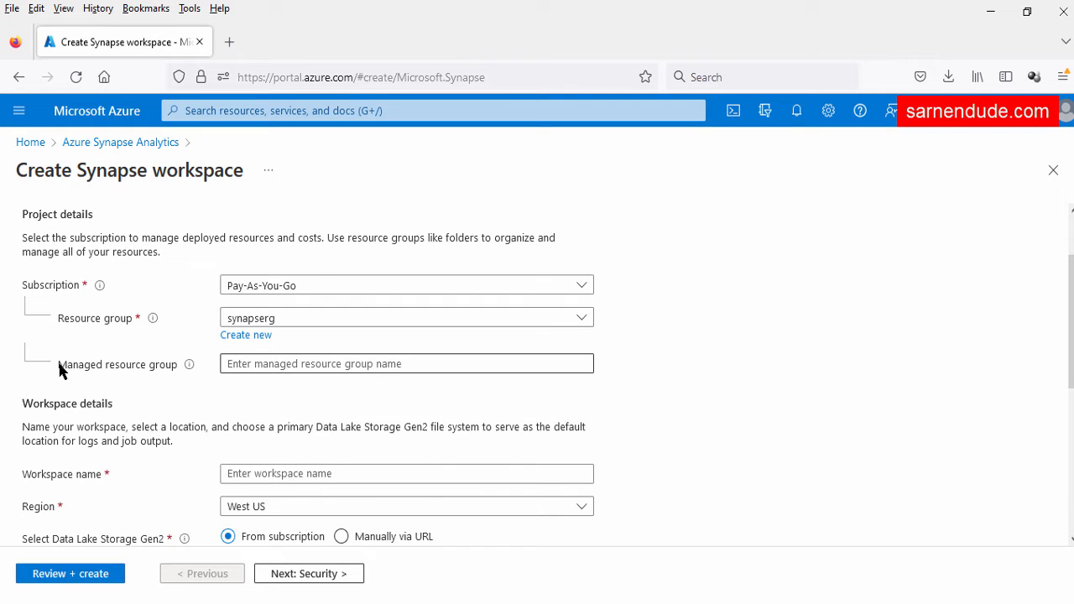
left_click_drag(57, 361, 141, 387)
left_click(137, 402)
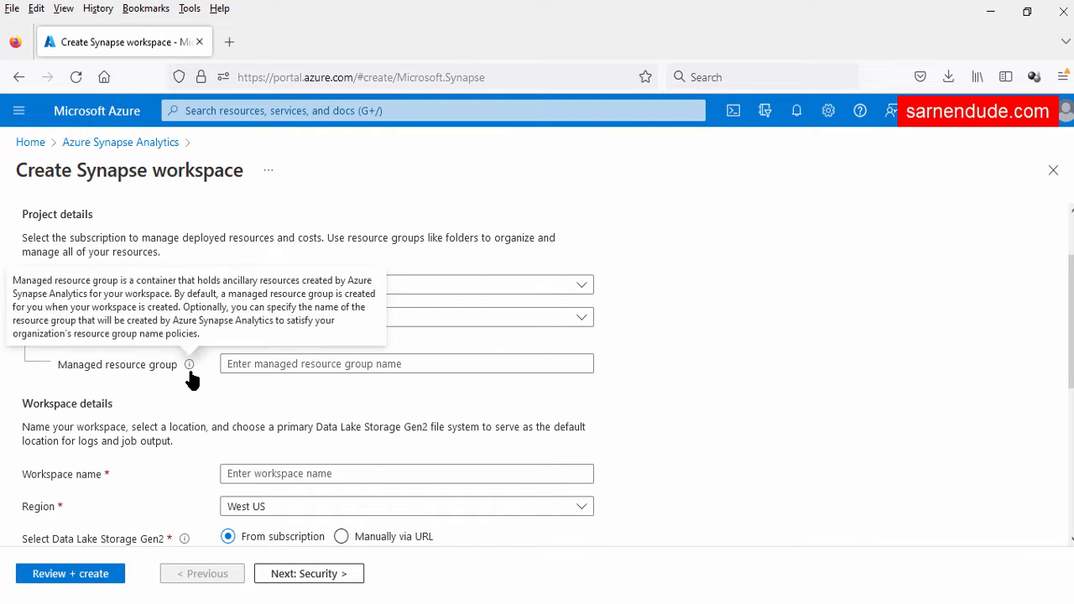
Enter synapsemrg as the managed resource group name
left_click(274, 364)
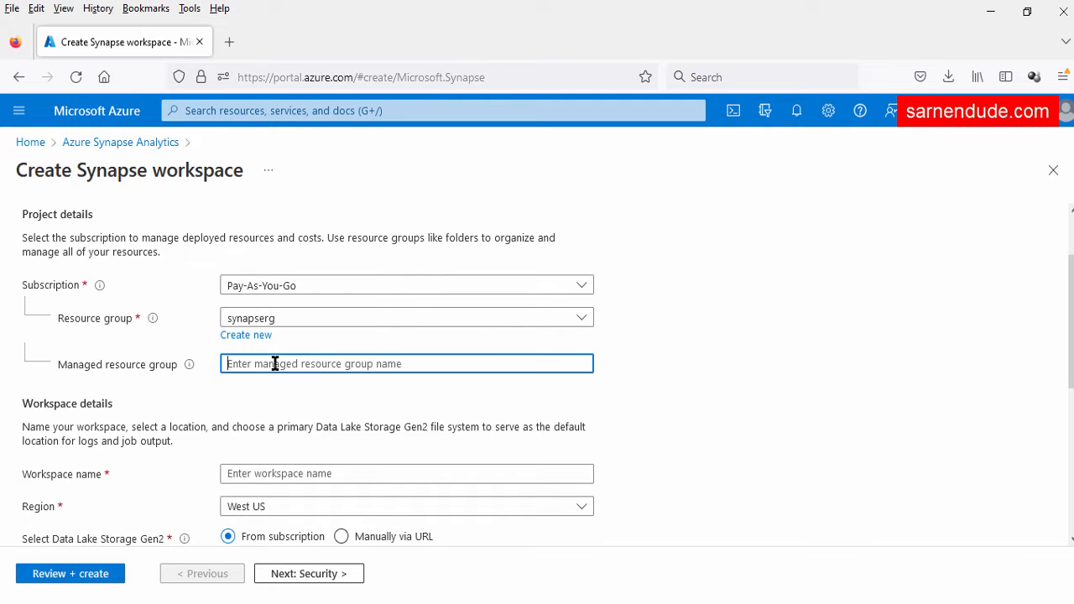
type("synapsemrg")
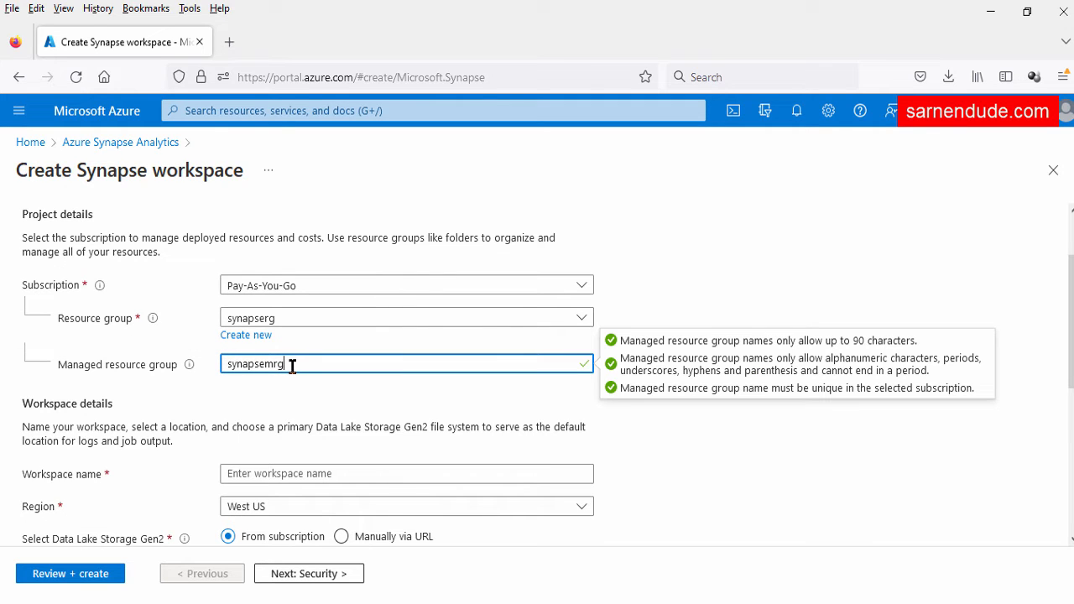
left_click(152, 390)
scroll(100, 378, "down", 1)
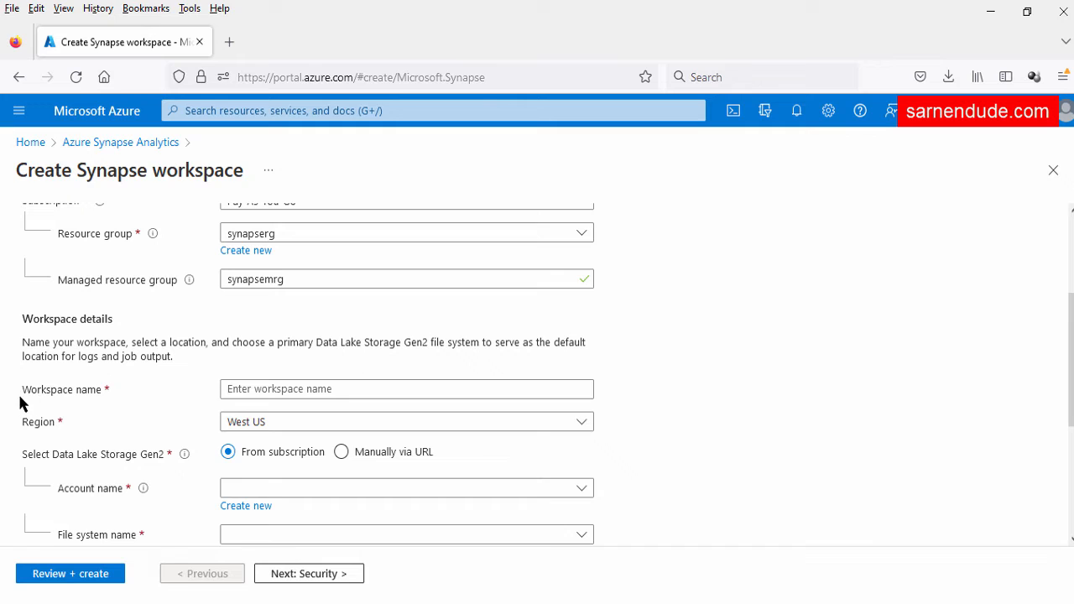
Paste demosynapsews101 as the workspace name and confirm it validates
left_click_drag(22, 394, 107, 396)
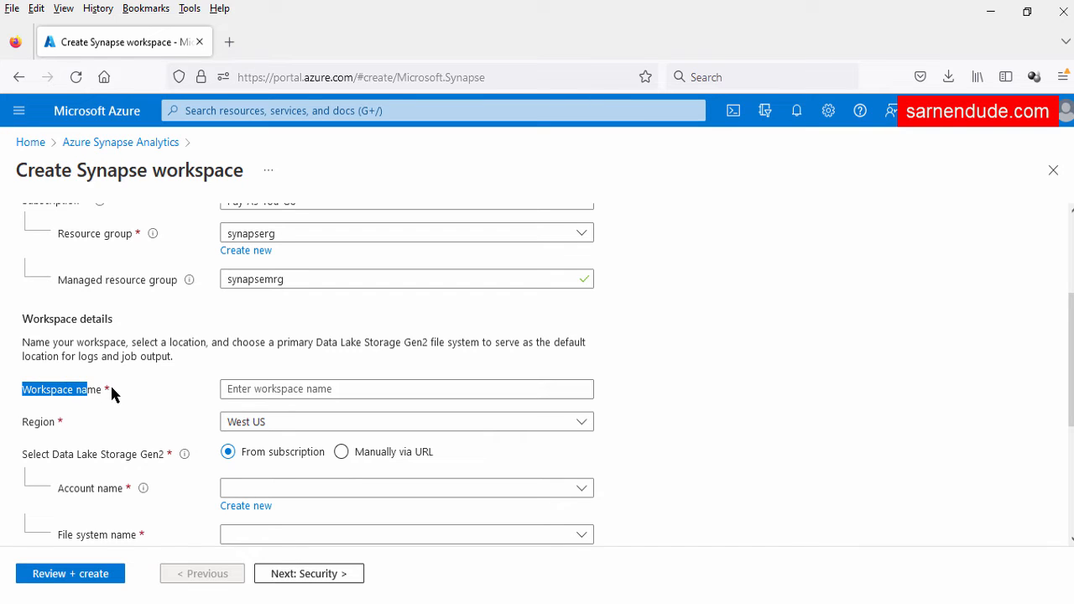
left_click(247, 388)
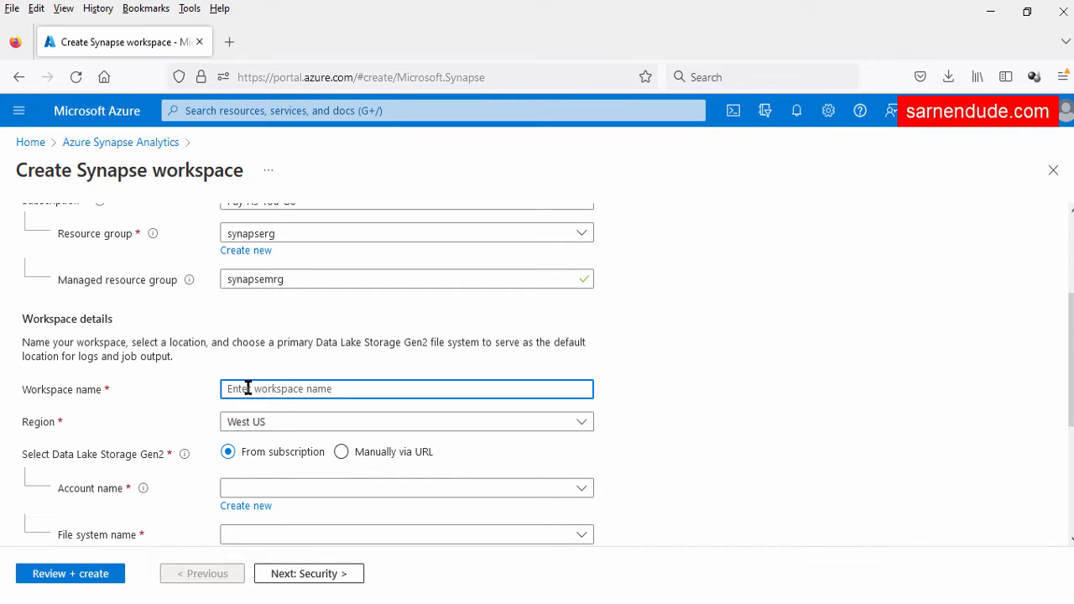
type("demosynapsews101")
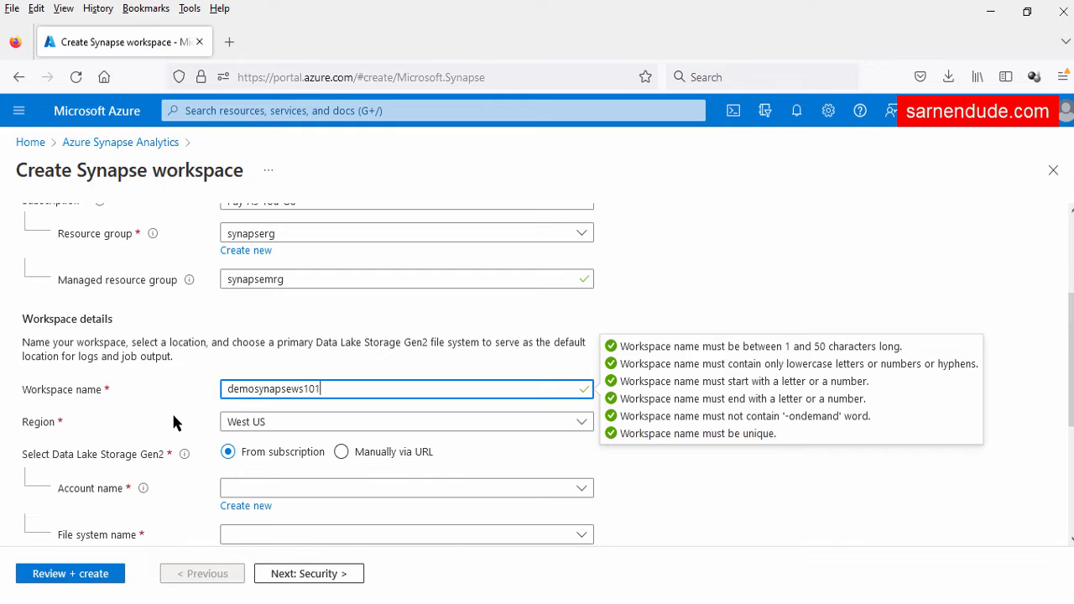
scroll(111, 340, "down", 2)
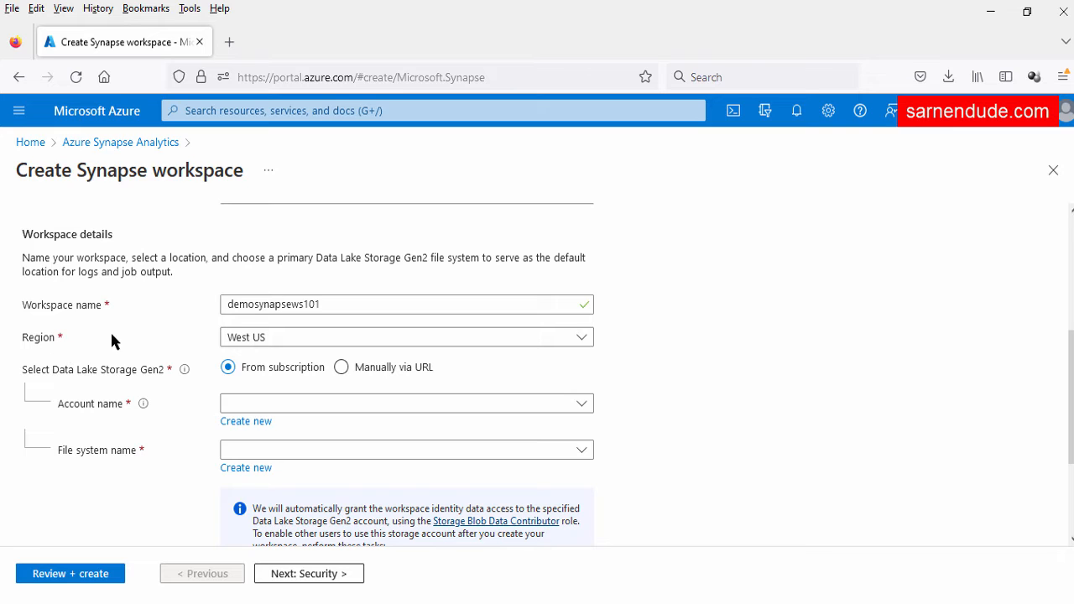
scroll(109, 407, "down", 2)
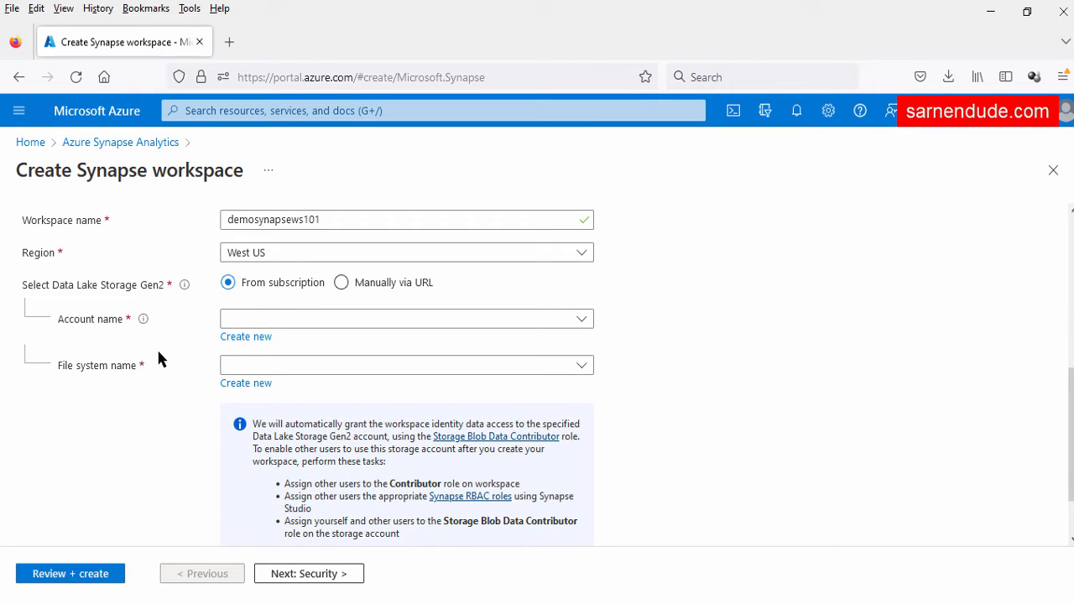
Create a new Data Lake Storage Gen2 account named demosynapseaccount101 instead of an existing one
left_click_drag(54, 285, 104, 290)
left_click(103, 309)
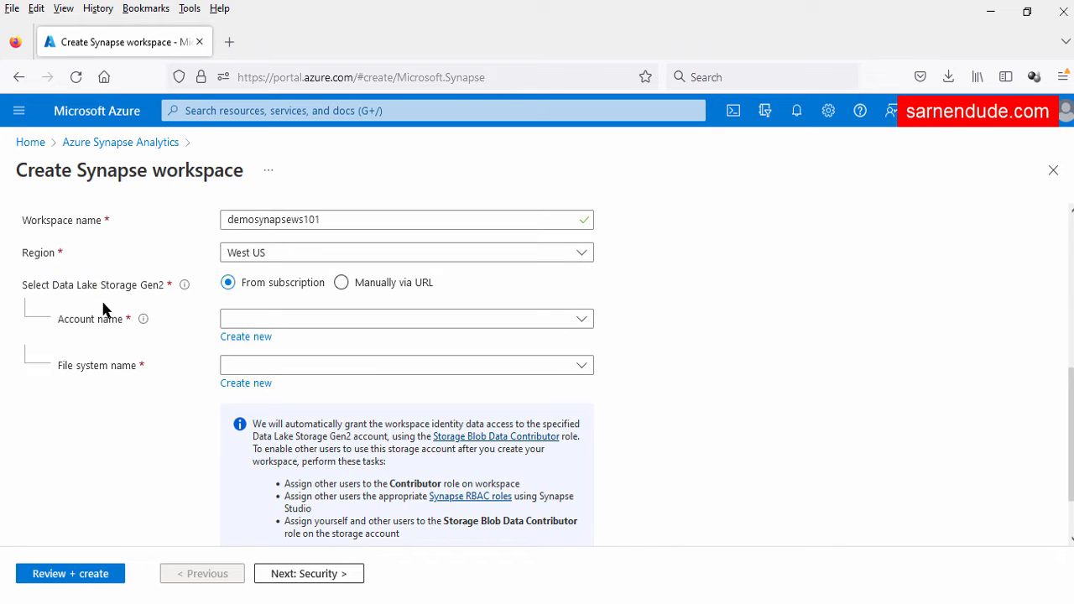
left_click(380, 323)
left_click(149, 347)
left_click(255, 339)
type("demosynapseaccount101")
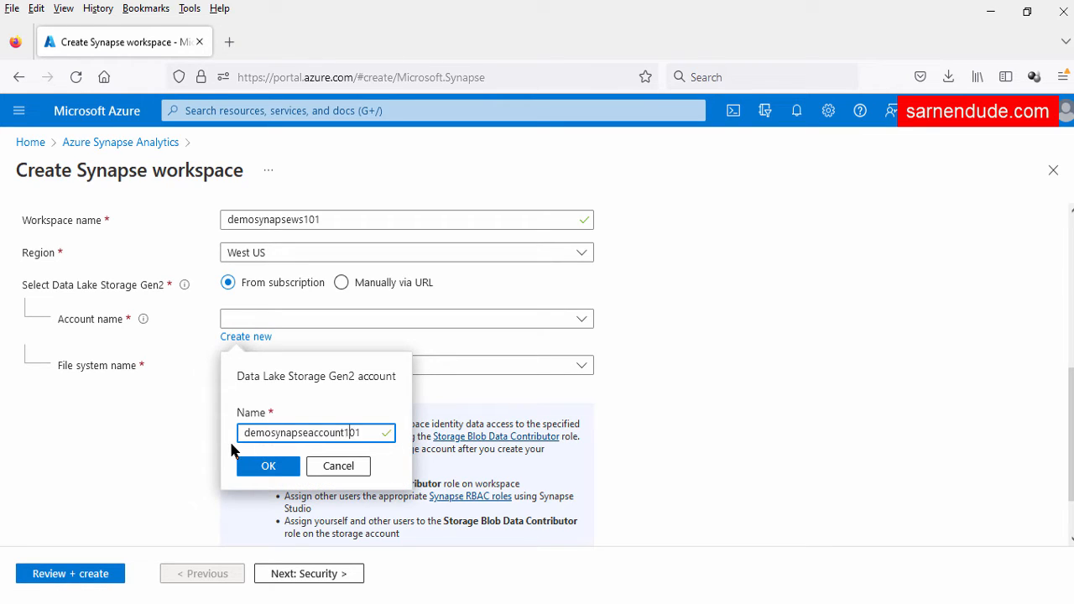
left_click(251, 466)
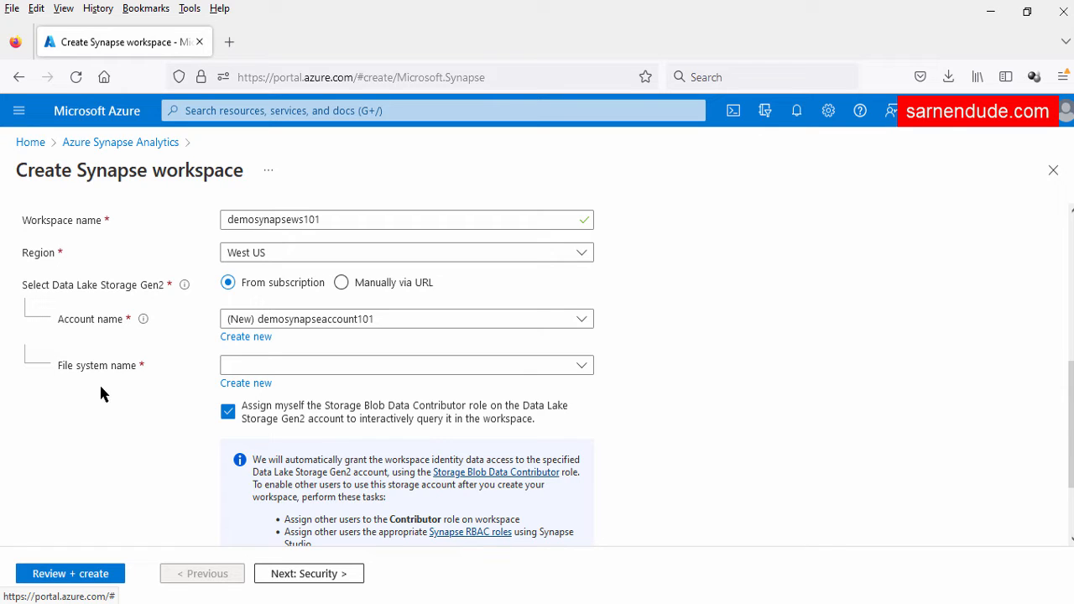
Create a new file system container named democontainer
left_click(244, 384)
type("democontainer")
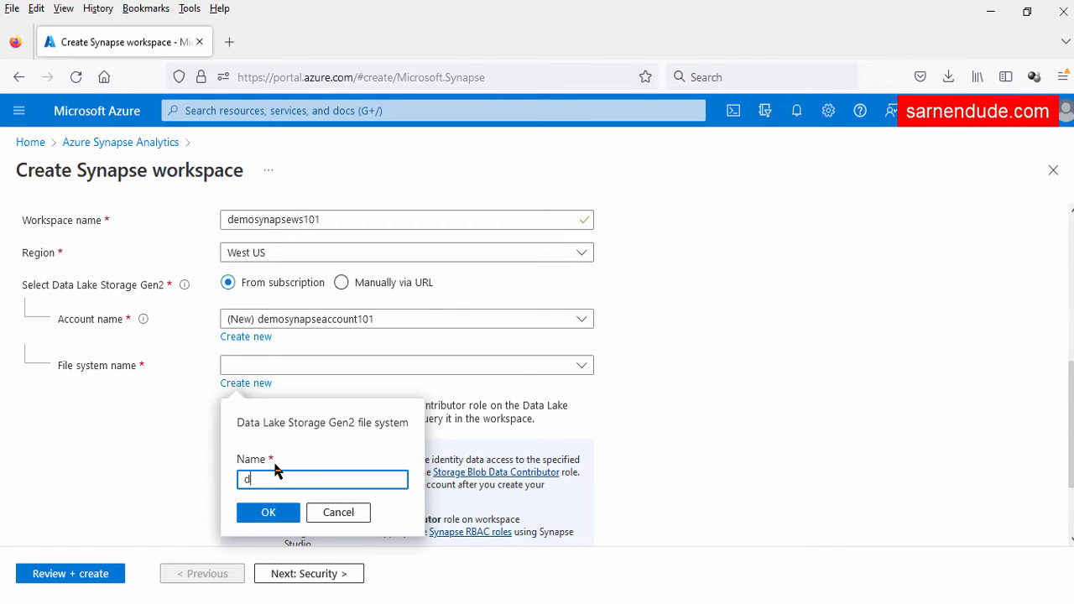
left_click(257, 513)
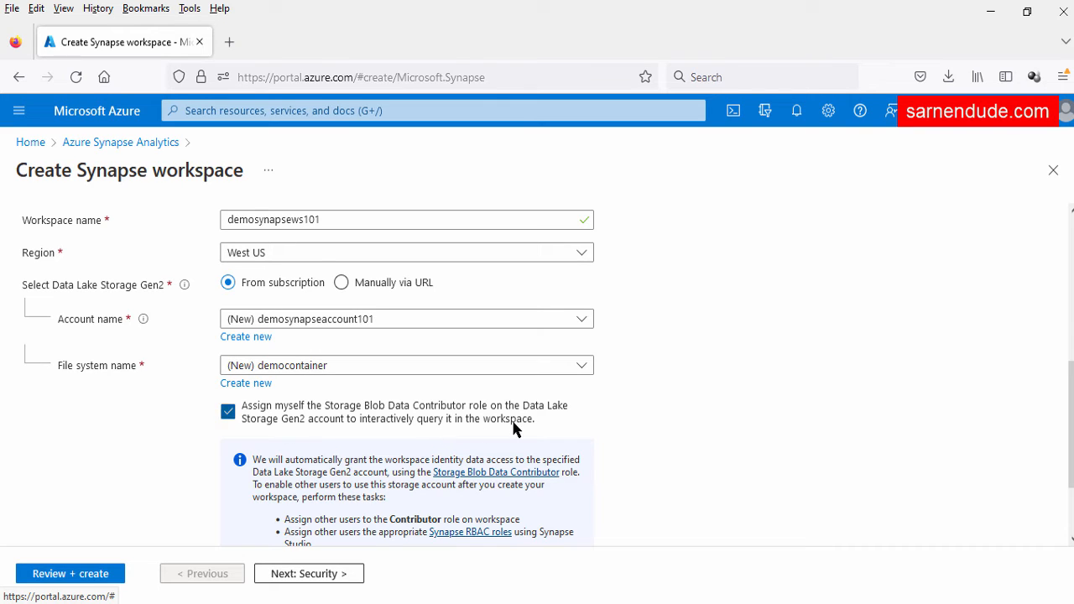
Review the Data Lake role-assignment note and Storage Gen2 settings on the form
left_click_drag(77, 172, 205, 171)
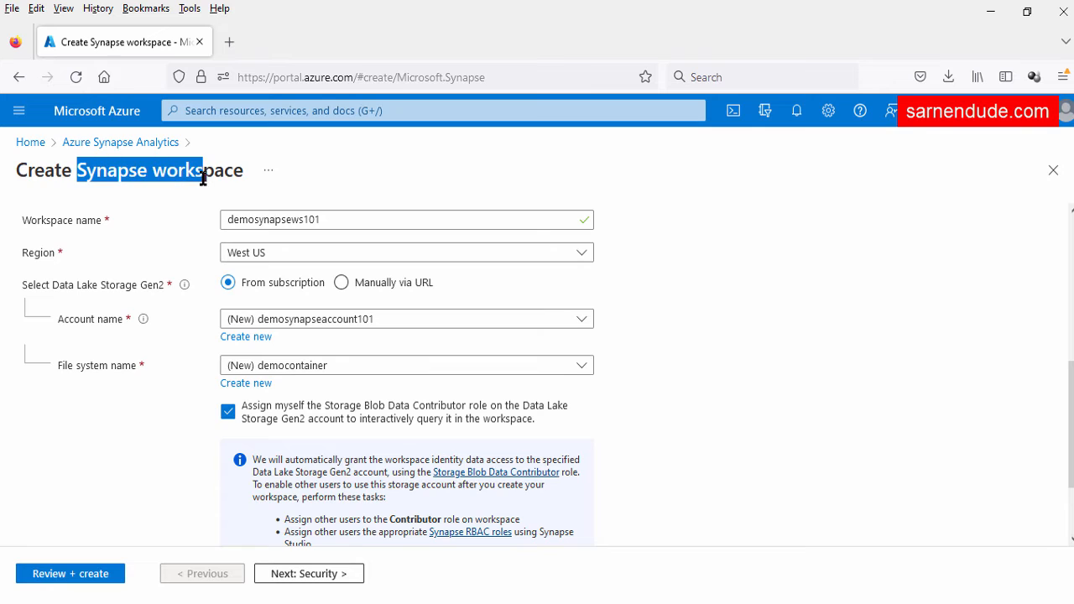
left_click(354, 414)
left_click_drag(354, 413, 448, 412)
left_click_drag(522, 408, 551, 412)
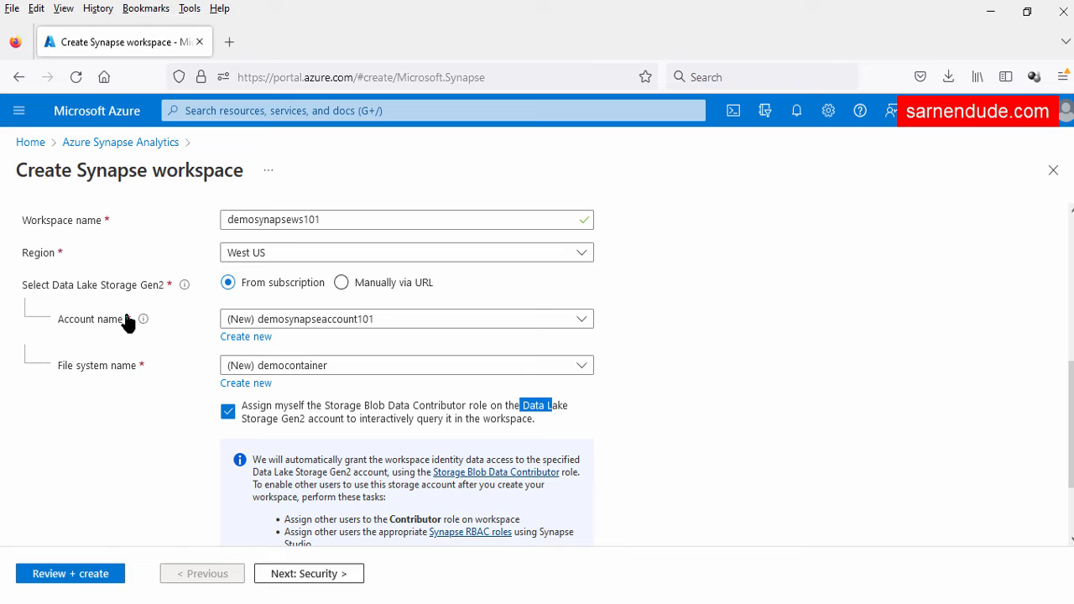
left_click(159, 411)
left_click_drag(77, 286, 153, 292)
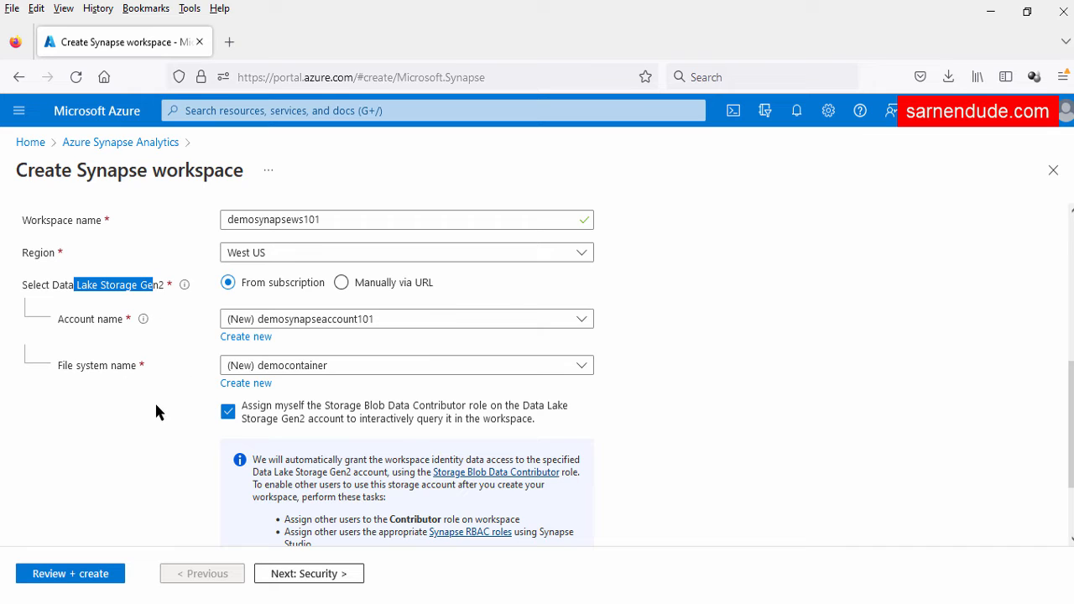
scroll(159, 412, "down", 3)
Review the Security step's authentication settings, then continue to the Networking step
left_click(283, 573)
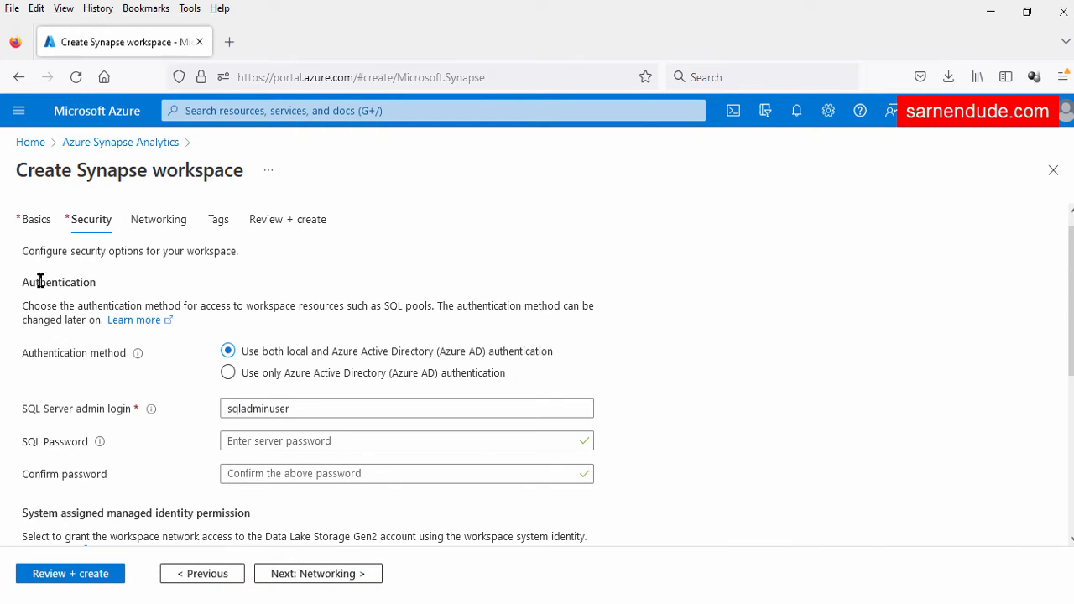
left_click_drag(24, 283, 89, 285)
left_click(160, 382)
scroll(128, 424, "up", 1)
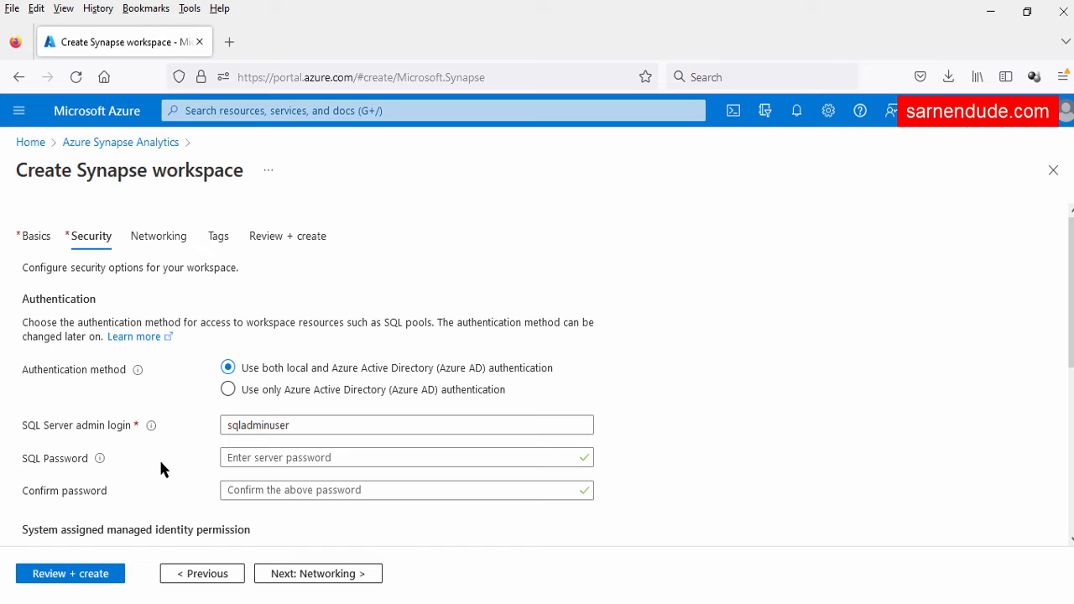
left_click_drag(82, 177, 195, 177)
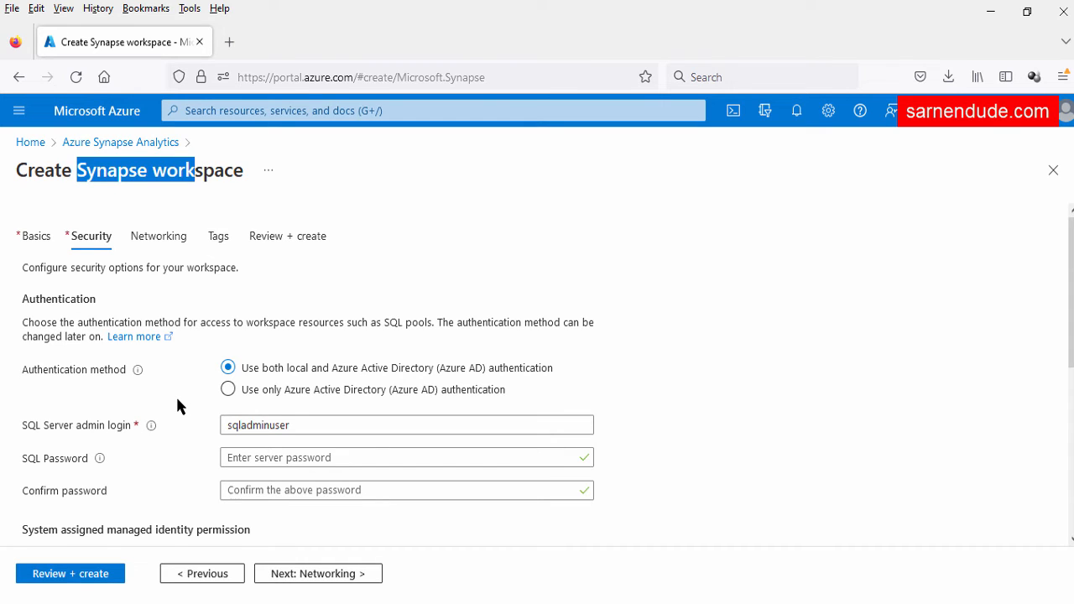
left_click(183, 447)
left_click(352, 575)
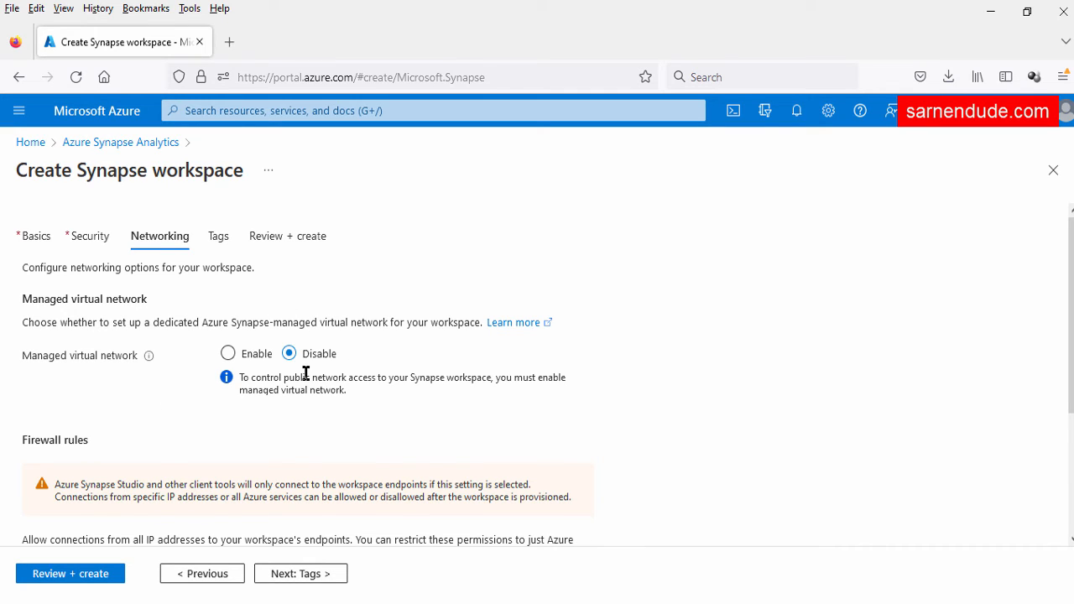
Toggle managed virtual network on and back to Disable, reading the firewall warning
left_click(228, 353)
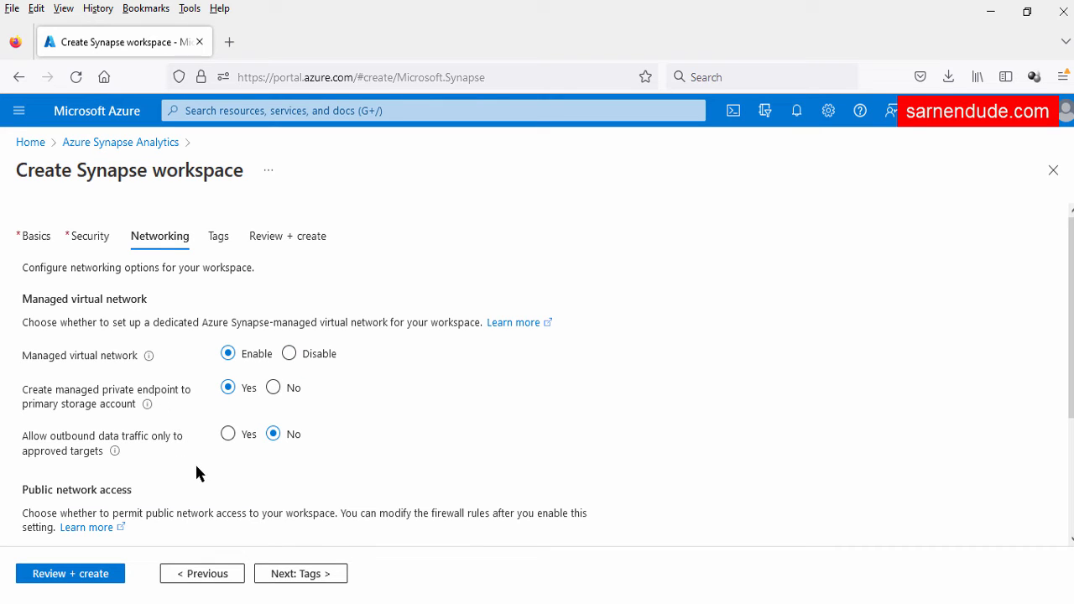
left_click(289, 353)
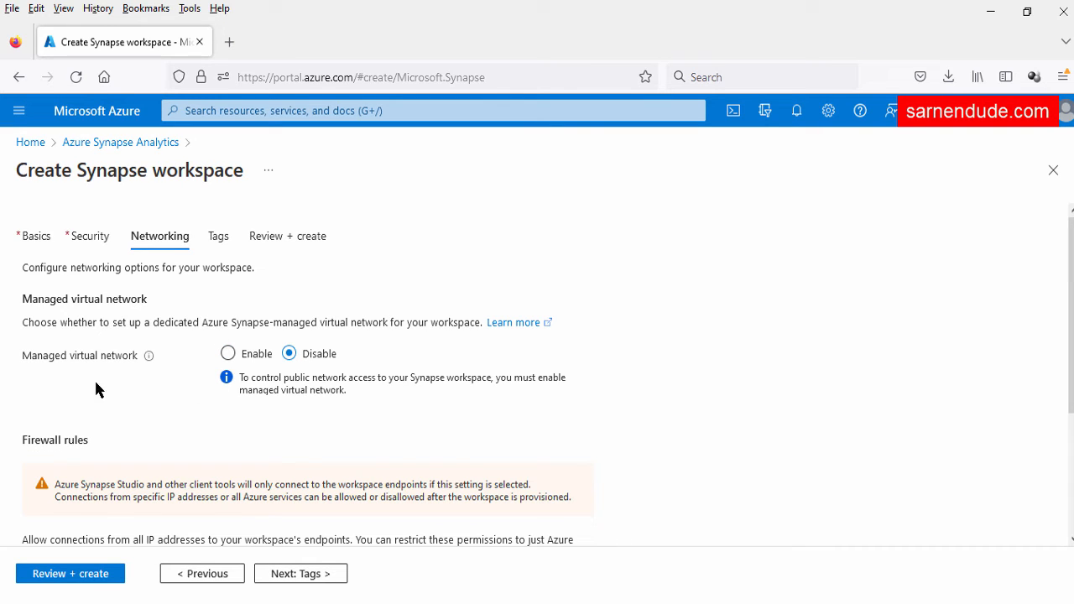
scroll(117, 386, "down", 2)
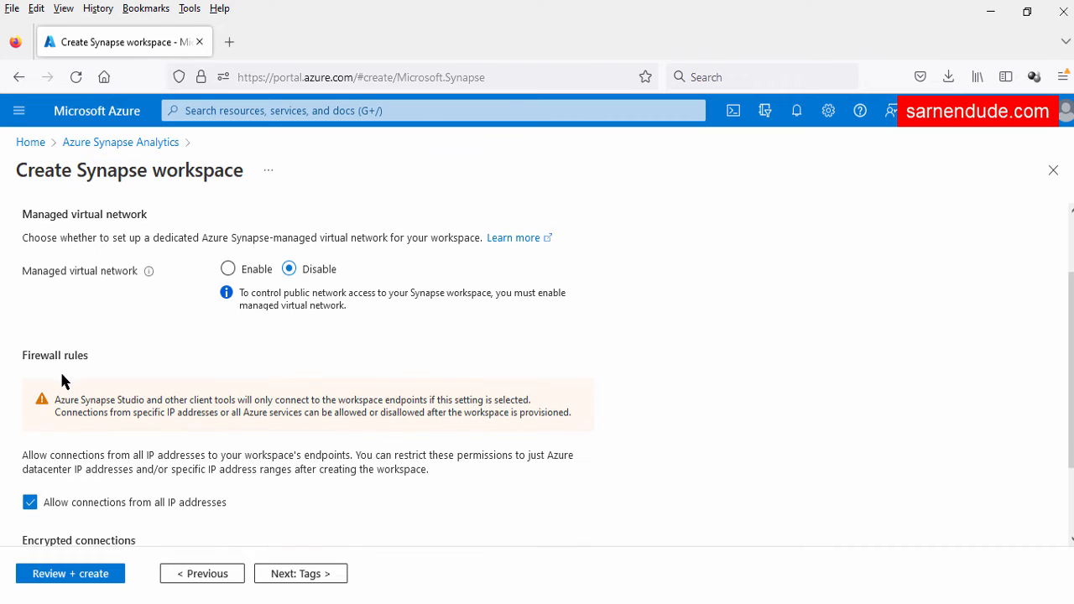
left_click_drag(23, 355, 86, 356)
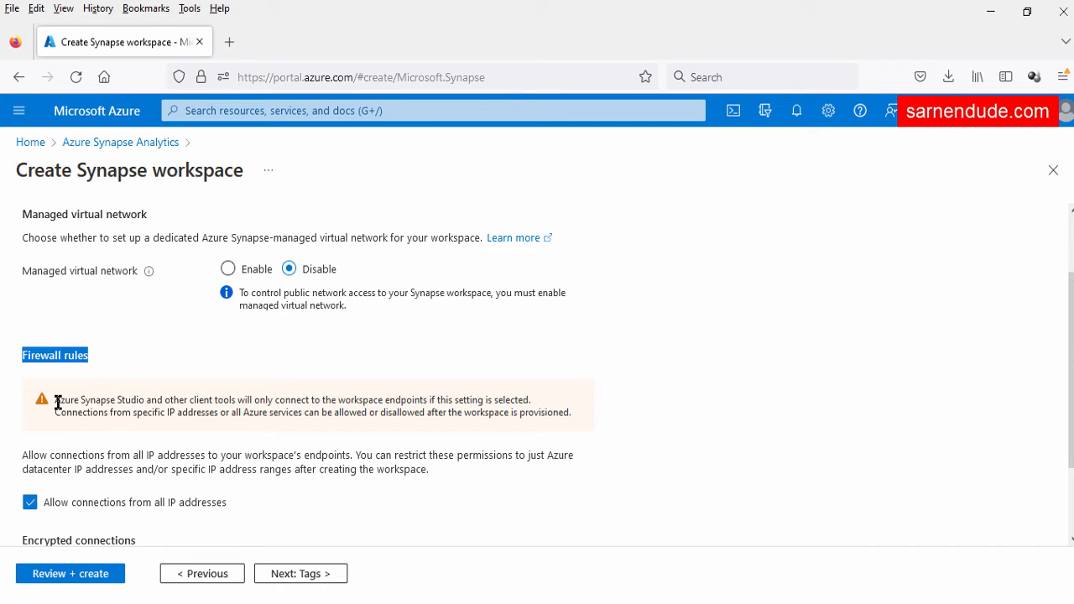
left_click_drag(56, 402, 238, 399)
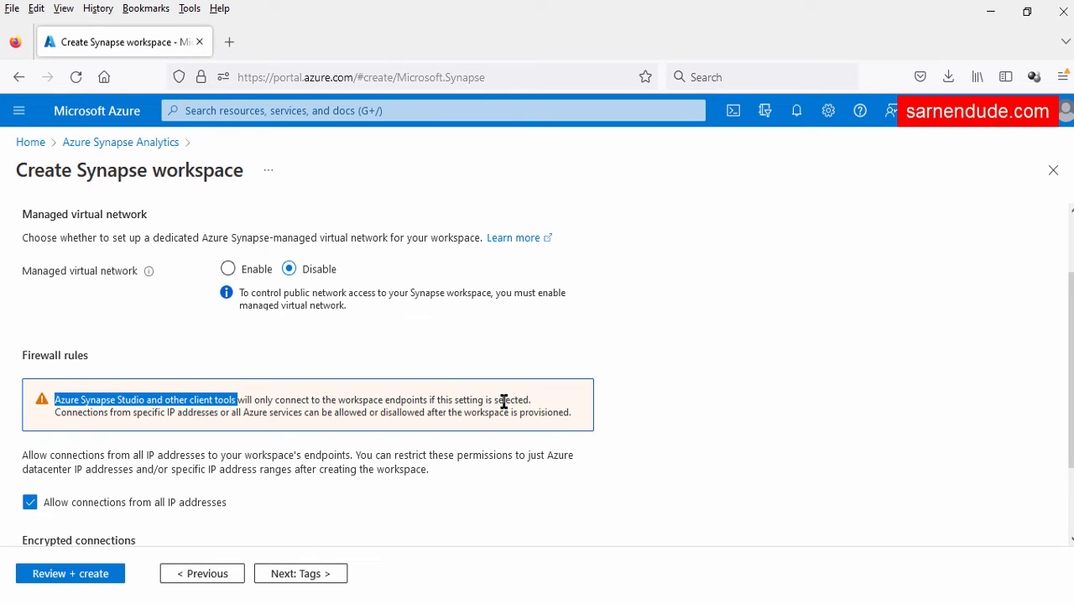
left_click_drag(519, 402, 491, 401)
Keep connections from all IP addresses allowed and minimum TLS version at 1.2
scroll(102, 485, "down", 2)
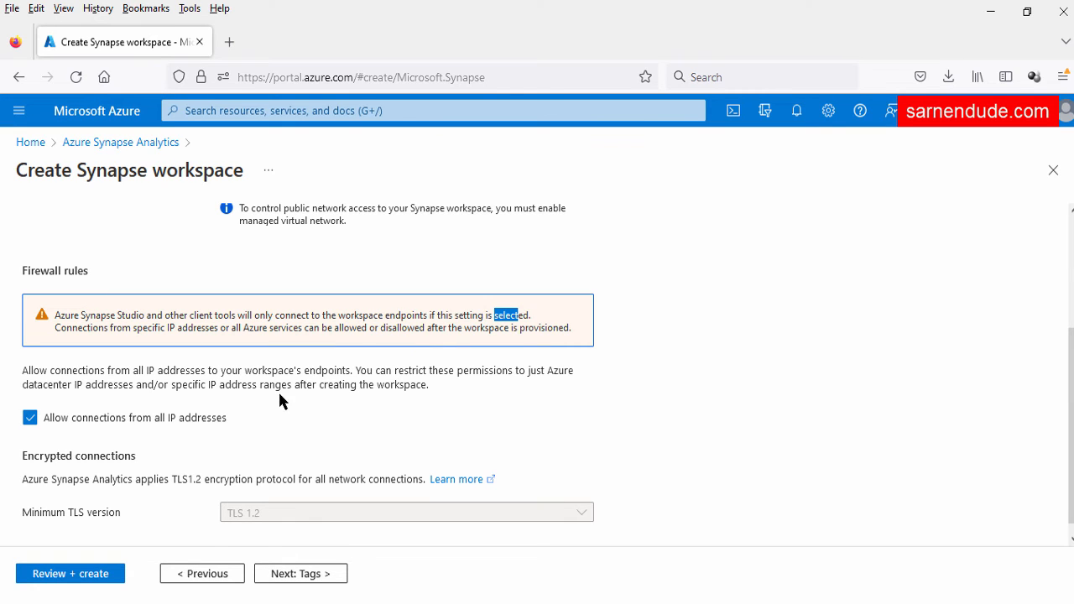
scroll(279, 401, "down", 1)
left_click_drag(22, 443, 295, 466)
left_click(109, 475)
left_click(281, 473)
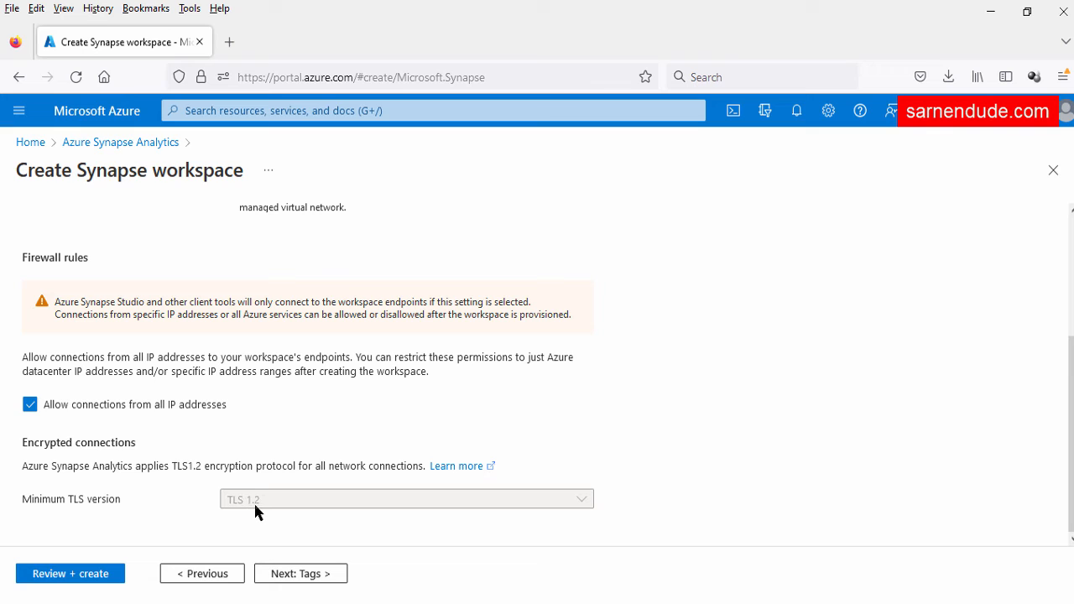
left_click(255, 500)
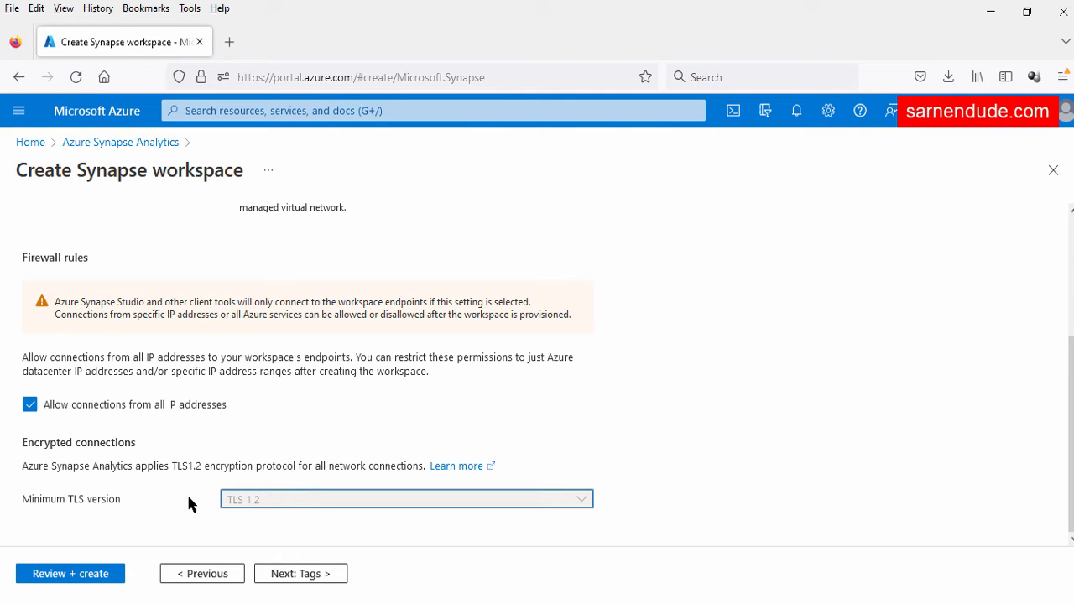
Pass validation, review the 360.23 INR cost estimate, and create the Synapse workspace
left_click(84, 576)
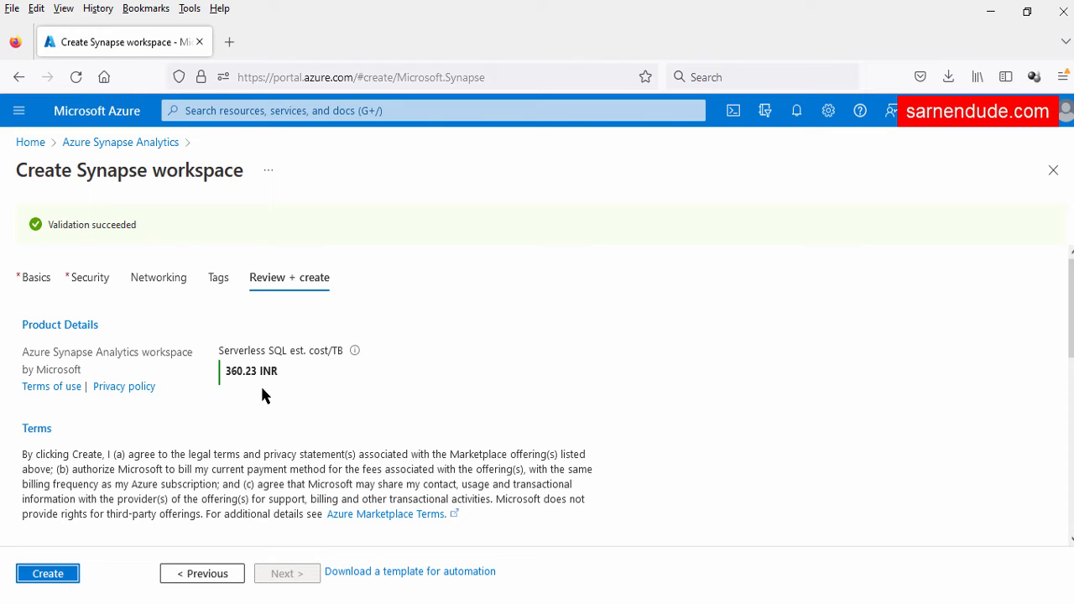
left_click_drag(216, 361, 280, 371)
left_click(317, 361)
left_click(292, 390)
left_click_drag(342, 351, 335, 351)
left_click_drag(271, 370, 233, 371)
left_click(238, 396)
left_click(48, 573)
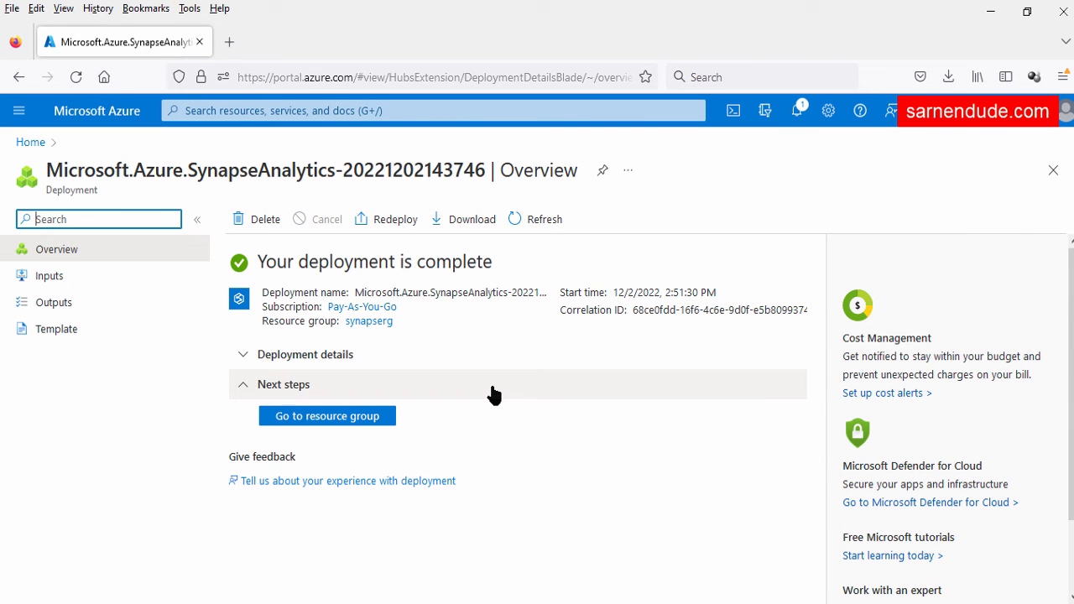
View resource group synapserg's storage account and workspace, then open demosynapsews101
left_click(357, 417)
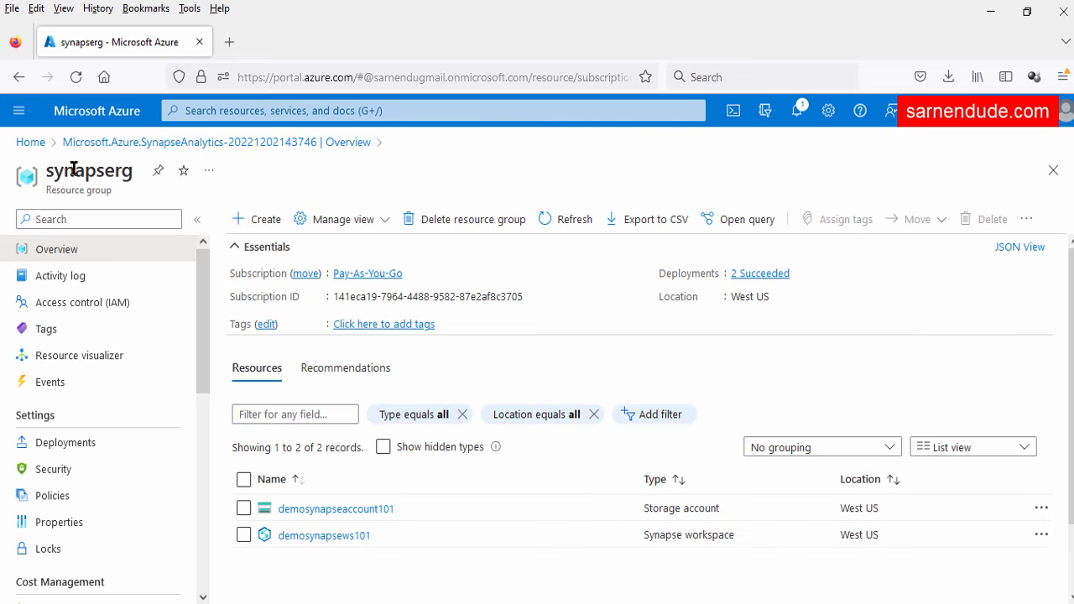
double_click(74, 170)
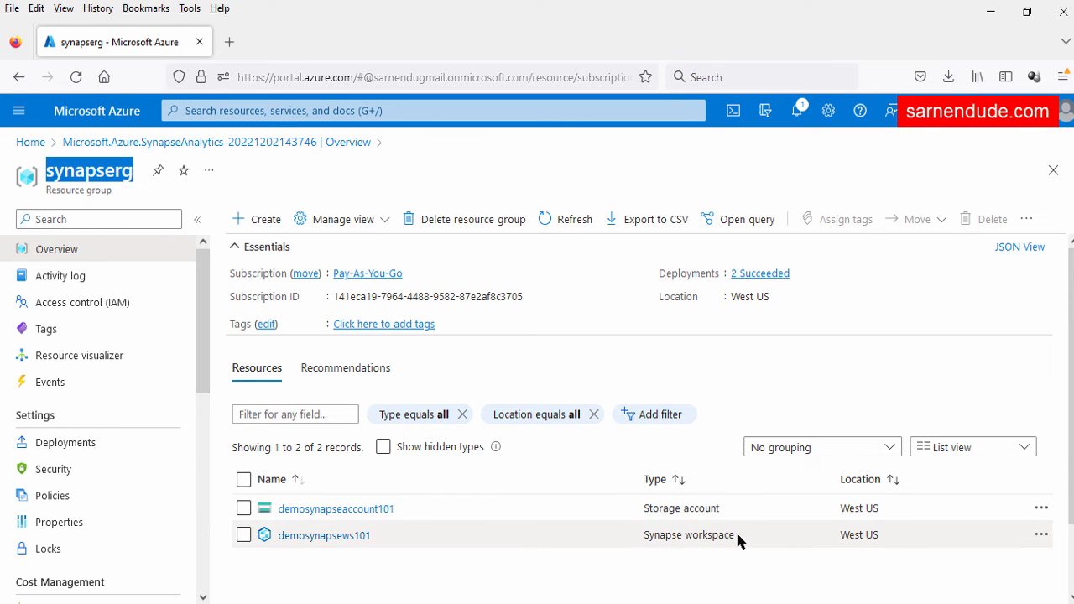
mouse_move(733, 534)
left_mouse_down()
mouse_move(648, 534)
mouse_move(742, 532)
left_mouse_up()
left_click(652, 563)
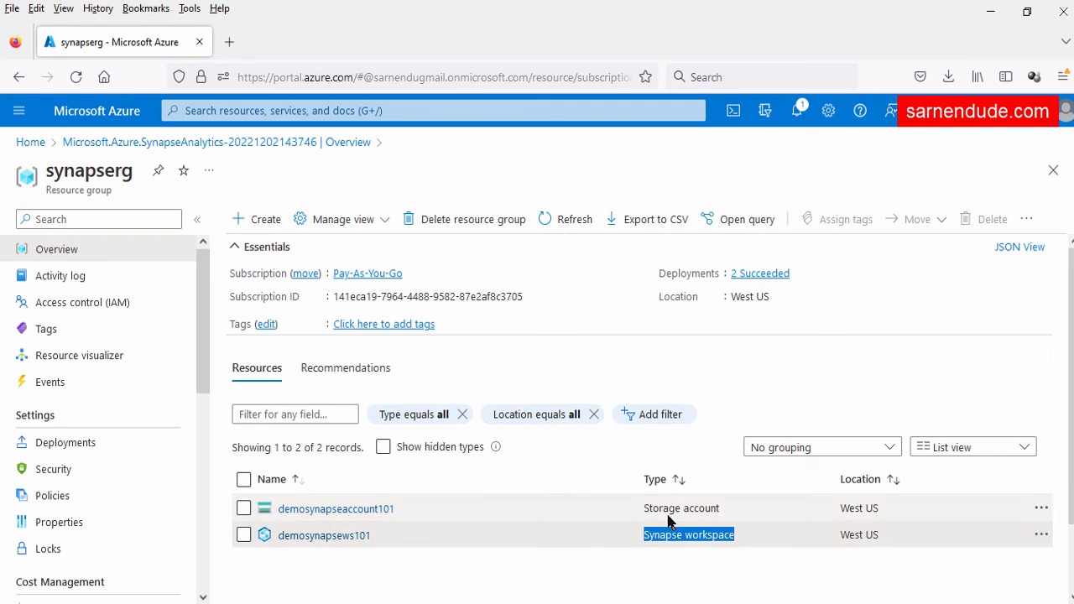
left_click_drag(653, 508, 707, 509)
left_click(470, 564)
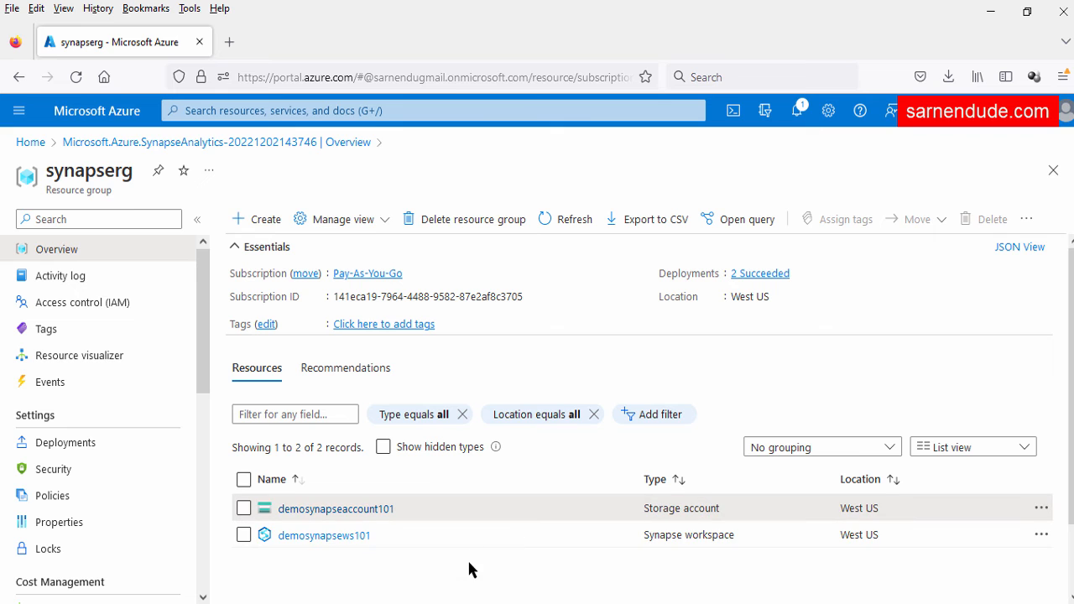
left_click(343, 535)
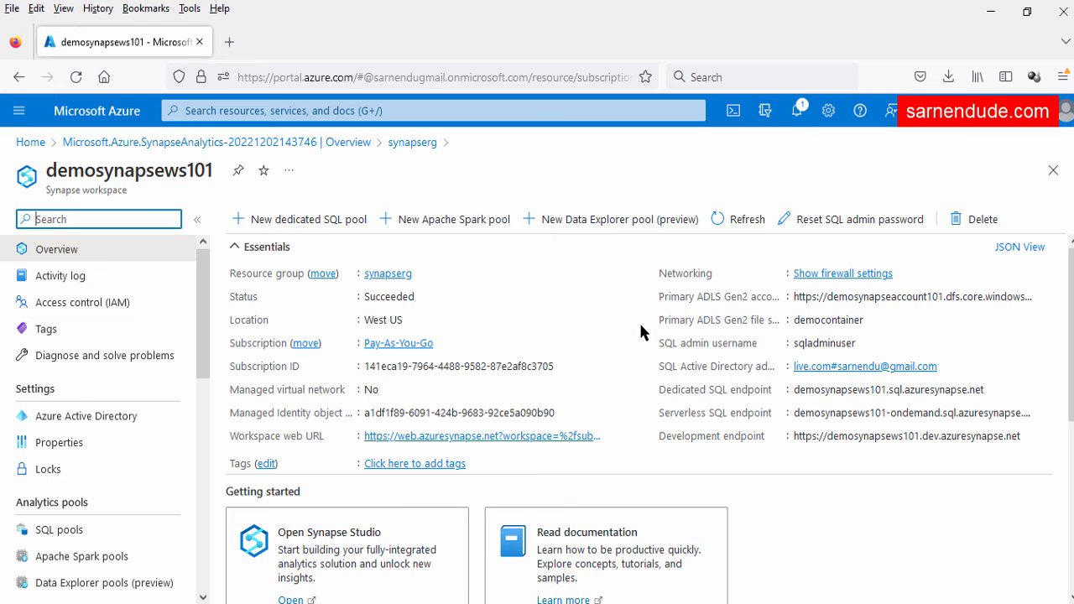
left_click_drag(660, 297, 895, 307)
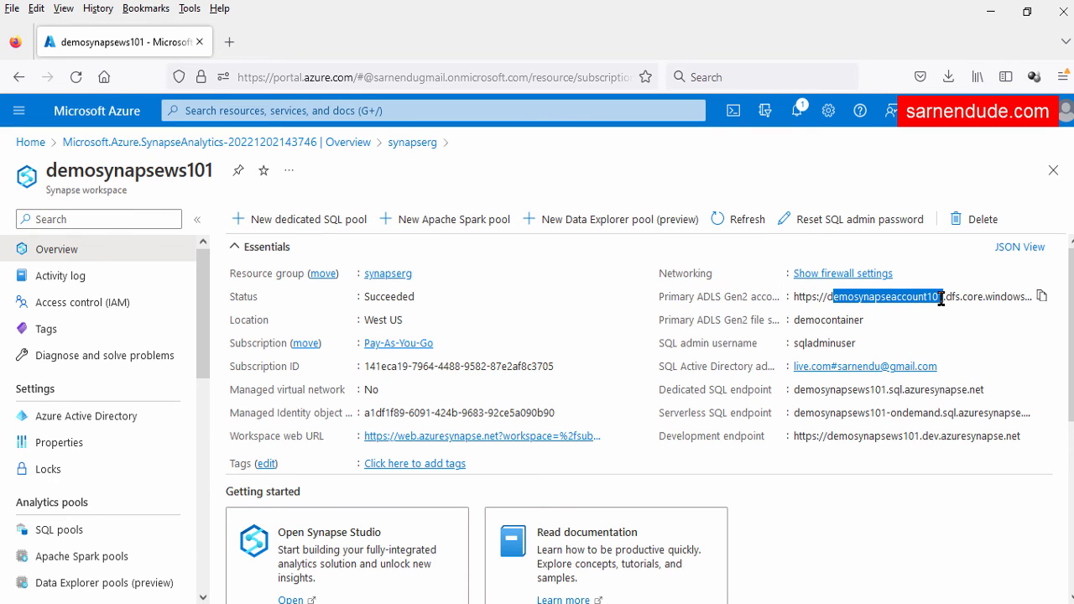
left_click(931, 320)
left_click_drag(670, 320, 736, 325)
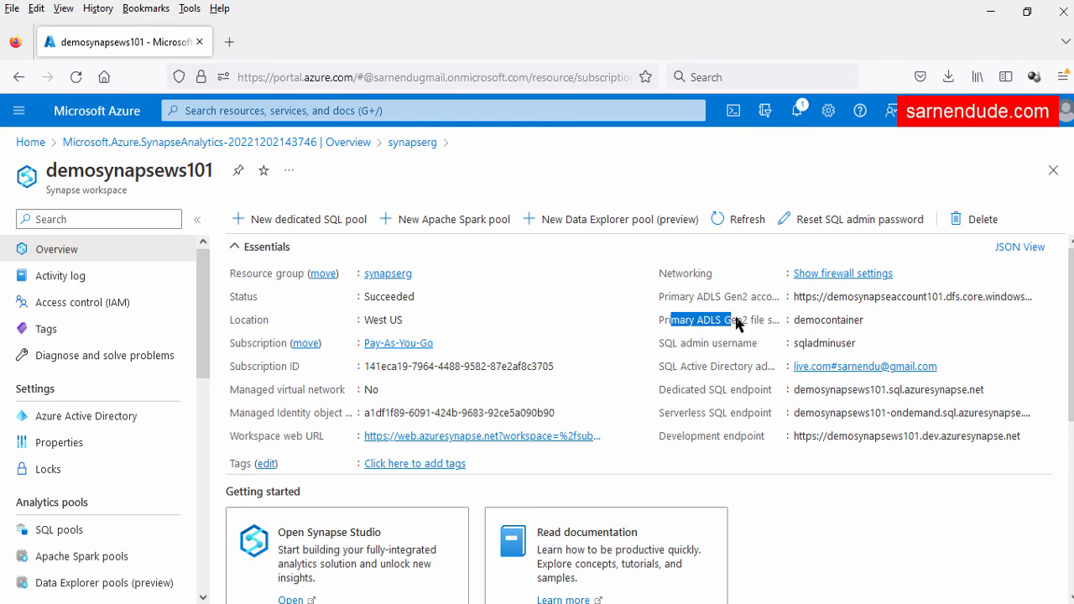
left_click(813, 323)
left_click_drag(659, 390, 761, 392)
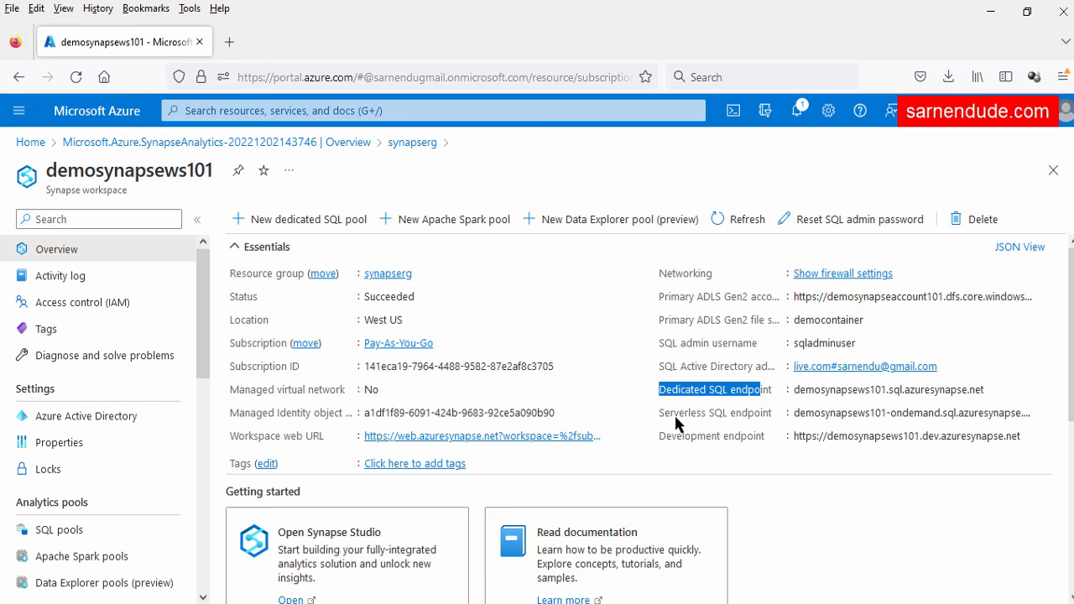
left_click_drag(660, 413, 739, 413)
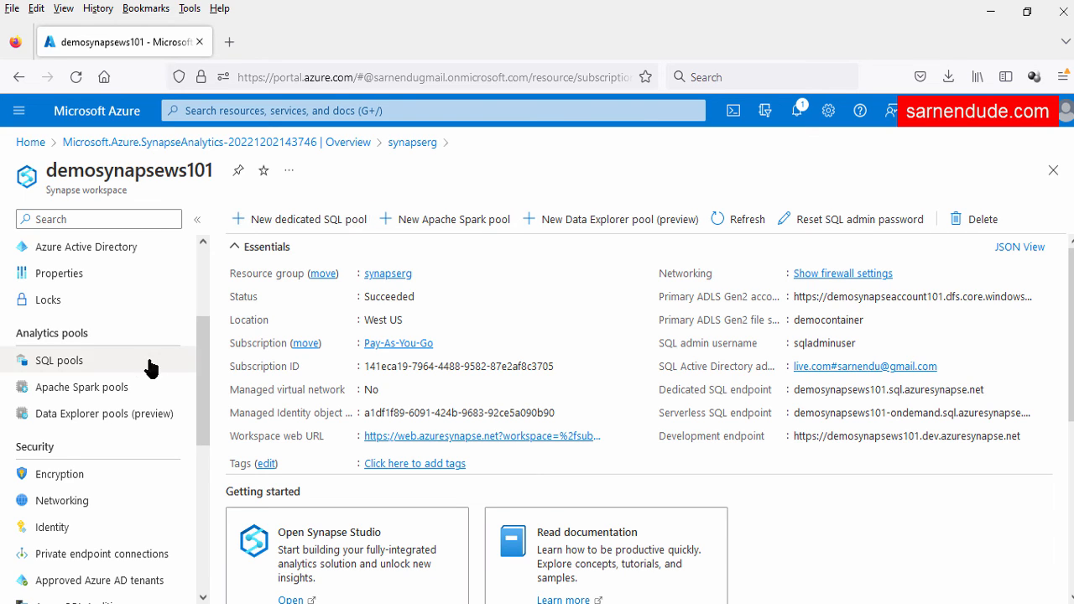
left_click(60, 362)
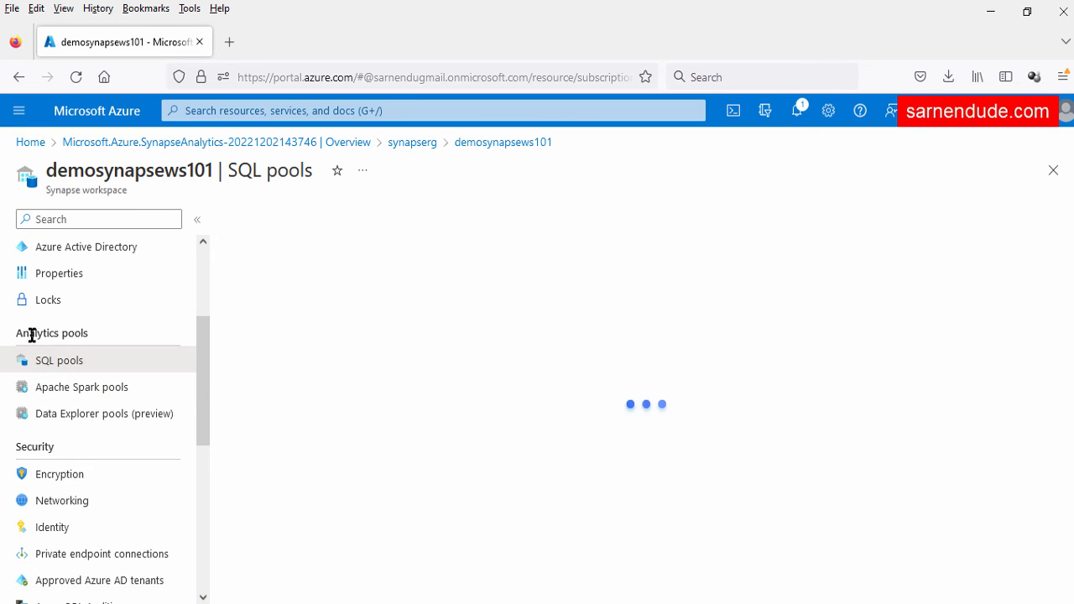
left_click(304, 229)
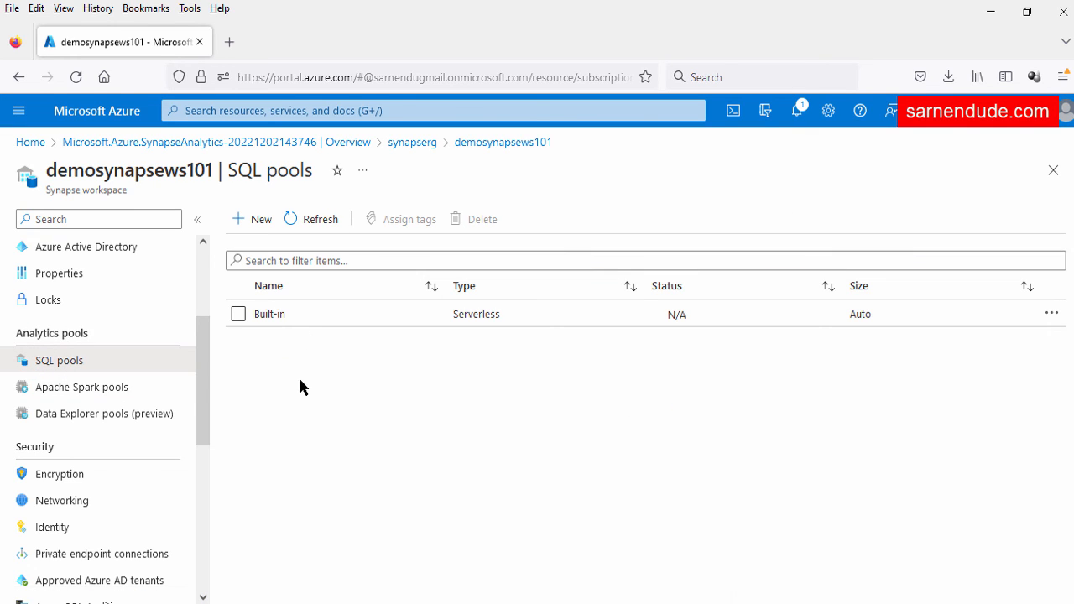
left_click(254, 220)
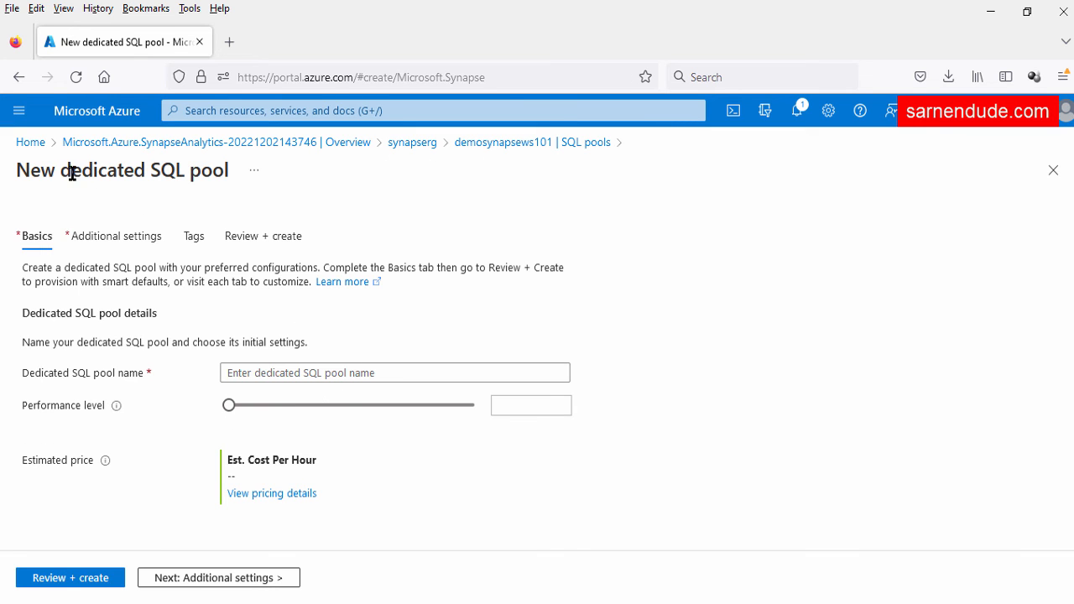
left_click_drag(60, 170, 308, 203)
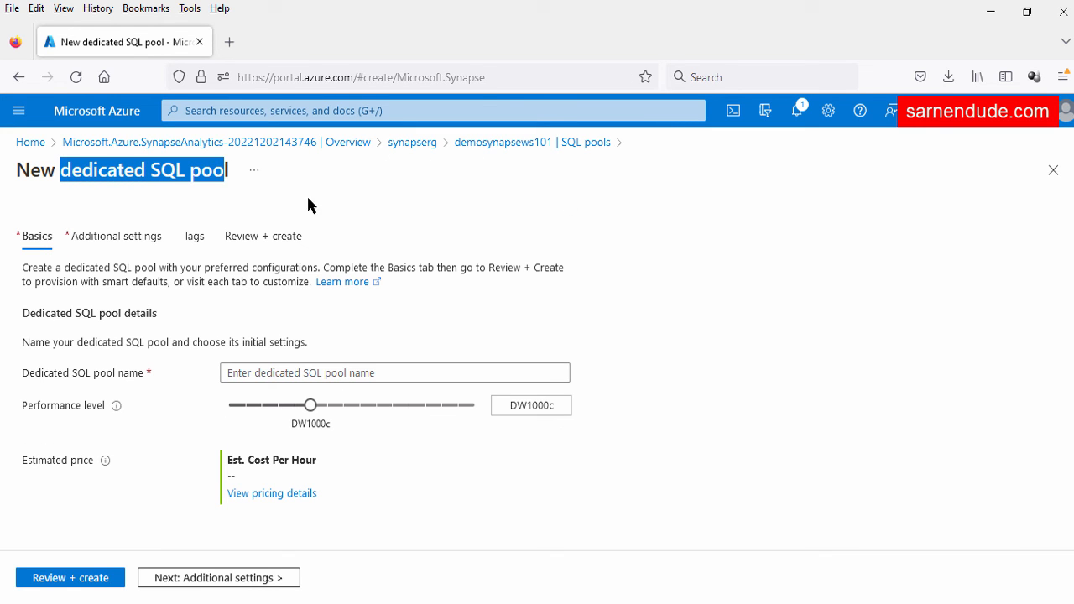
left_click(1053, 171)
double_click(113, 190)
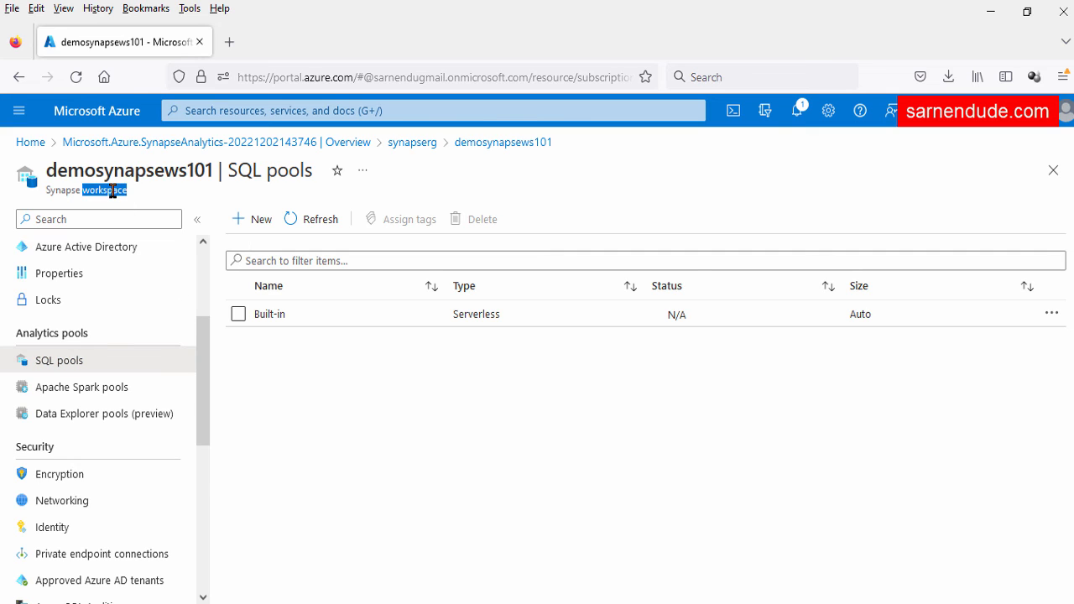
left_click(348, 398)
left_click_drag(501, 325, 448, 324)
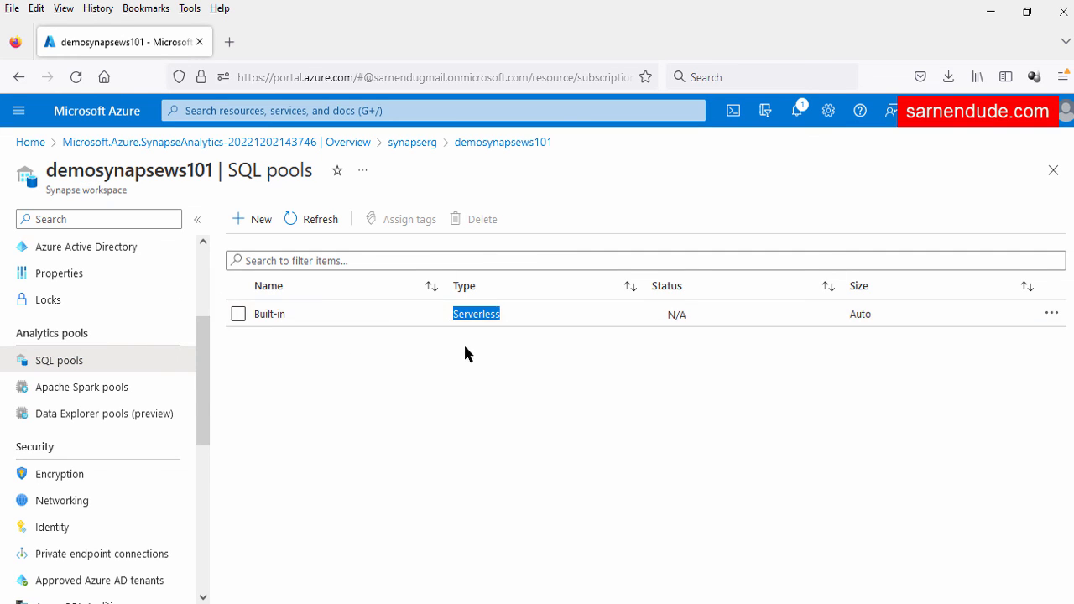
left_click(466, 351)
left_click_drag(874, 323, 845, 324)
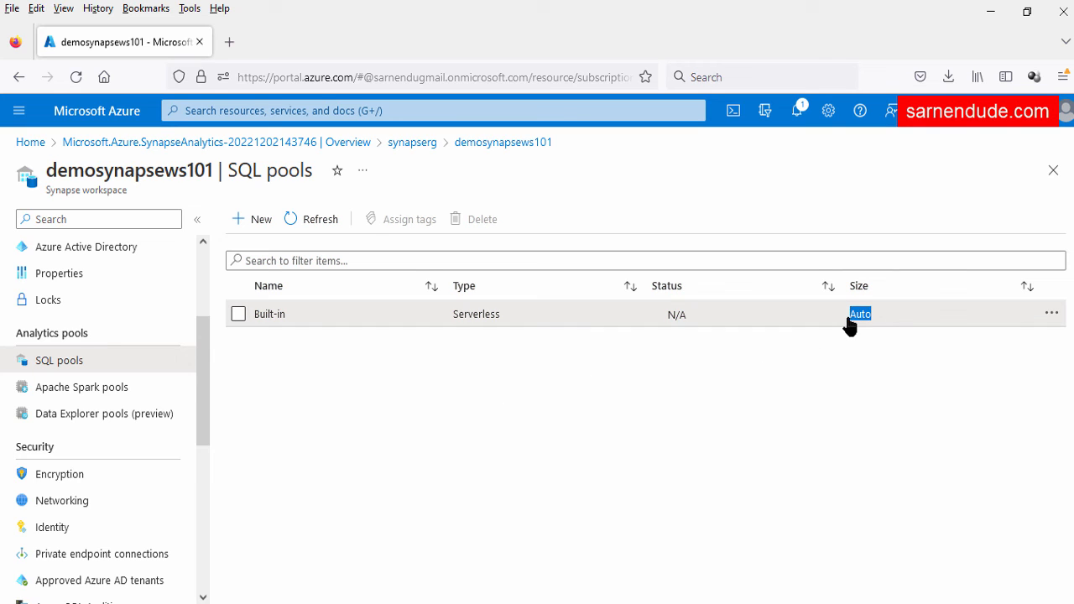
left_click(708, 402)
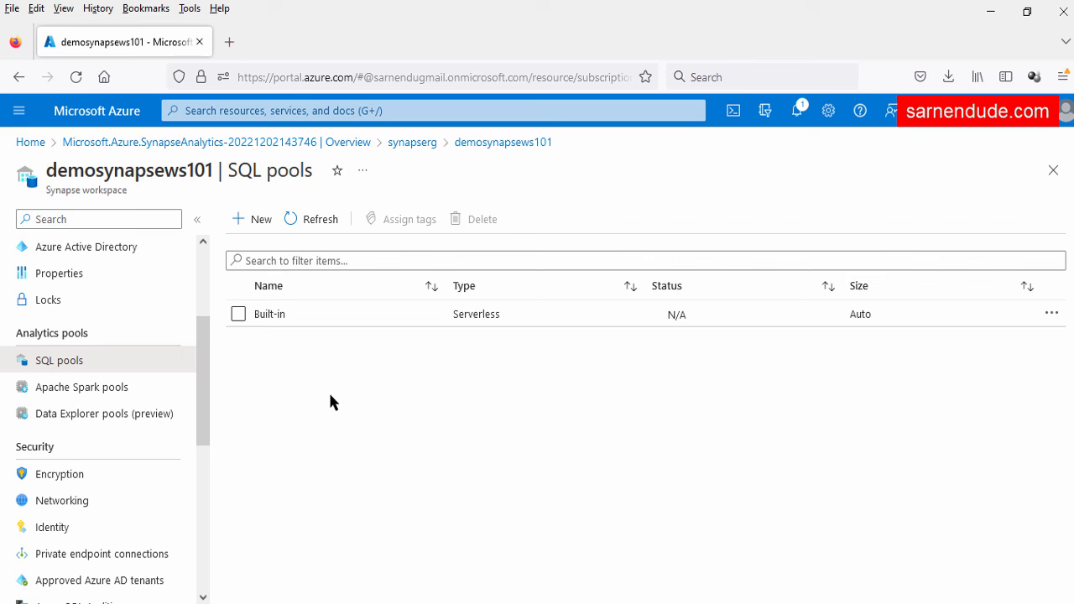
left_click_drag(502, 320, 450, 319)
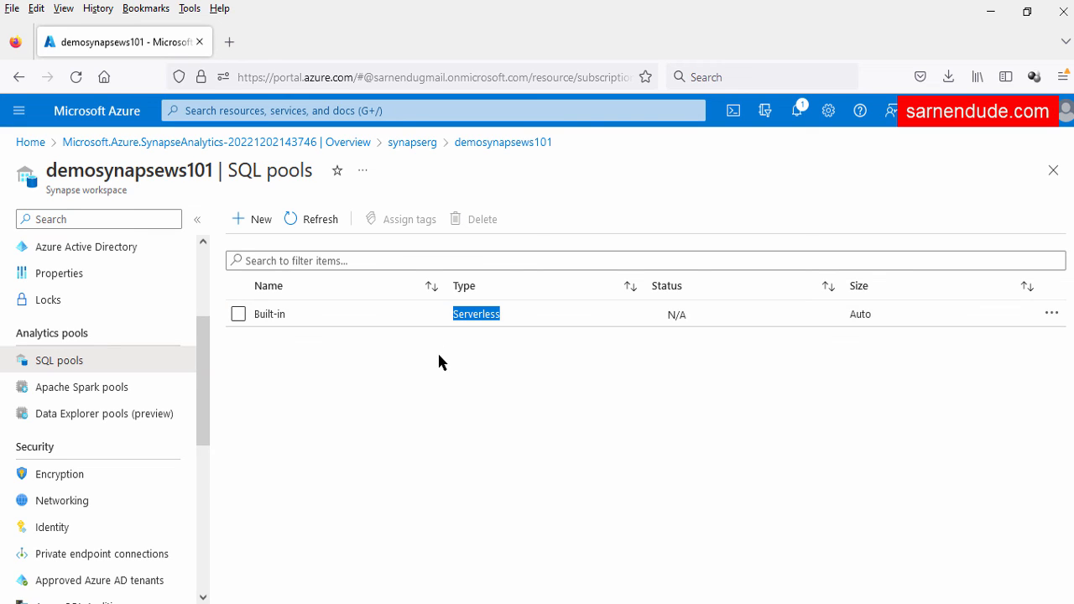
left_click_drag(288, 321, 252, 320)
left_click(289, 375)
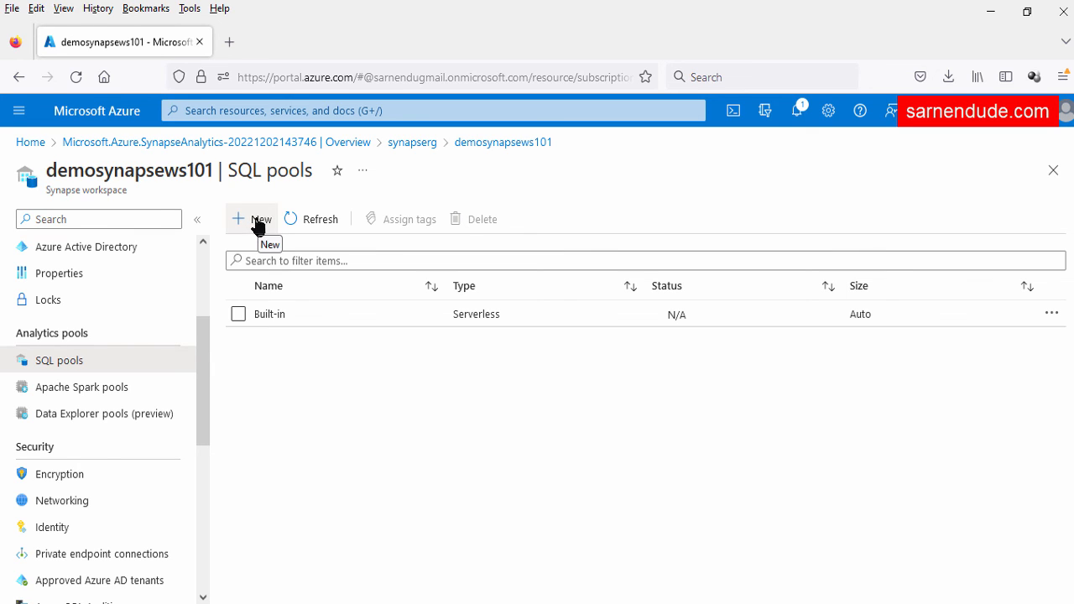
scroll(98, 364, "up", 3)
left_click(97, 251)
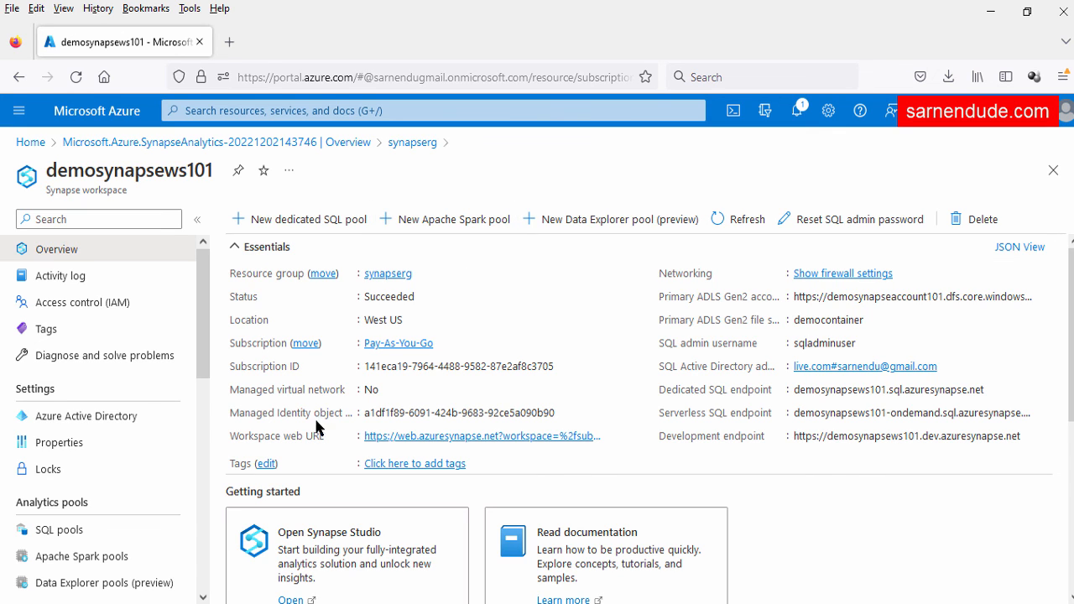
scroll(138, 430, "down", 3)
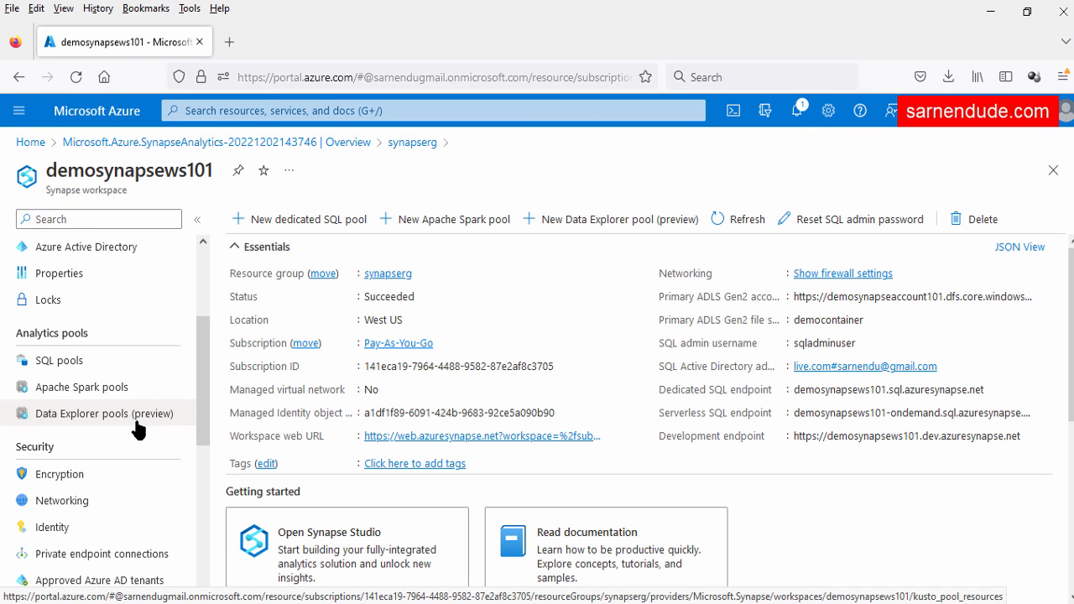
left_click(89, 398)
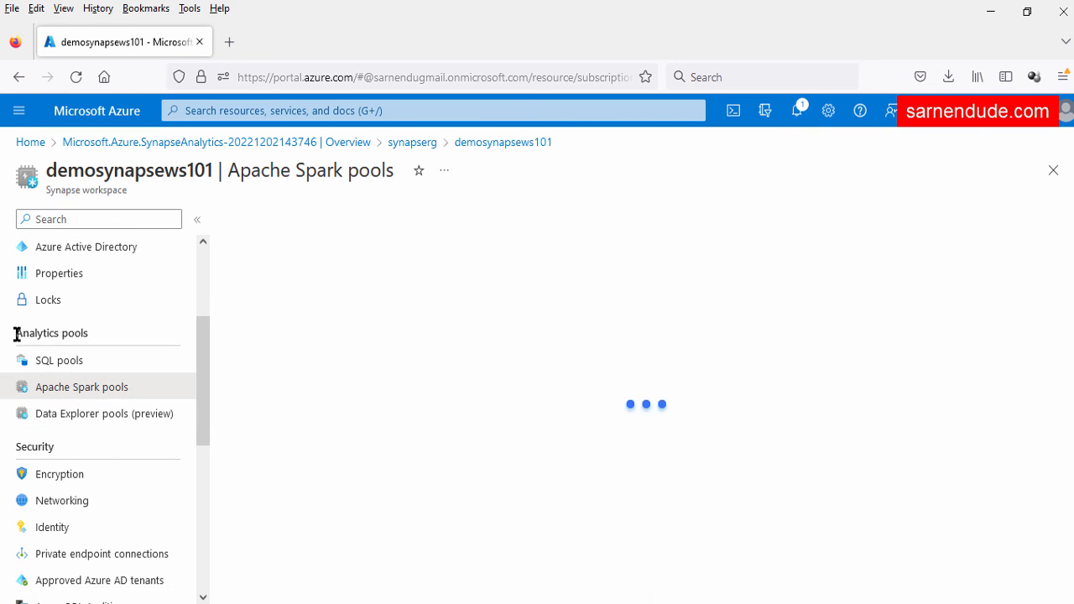
left_click_drag(16, 333, 88, 338)
left_click(281, 399)
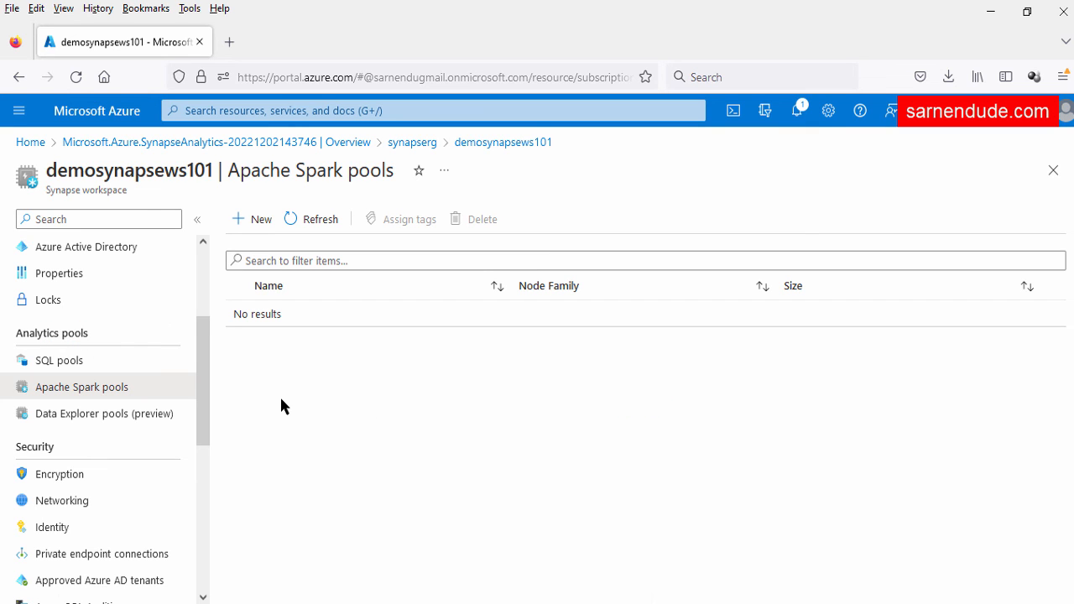
left_click(254, 223)
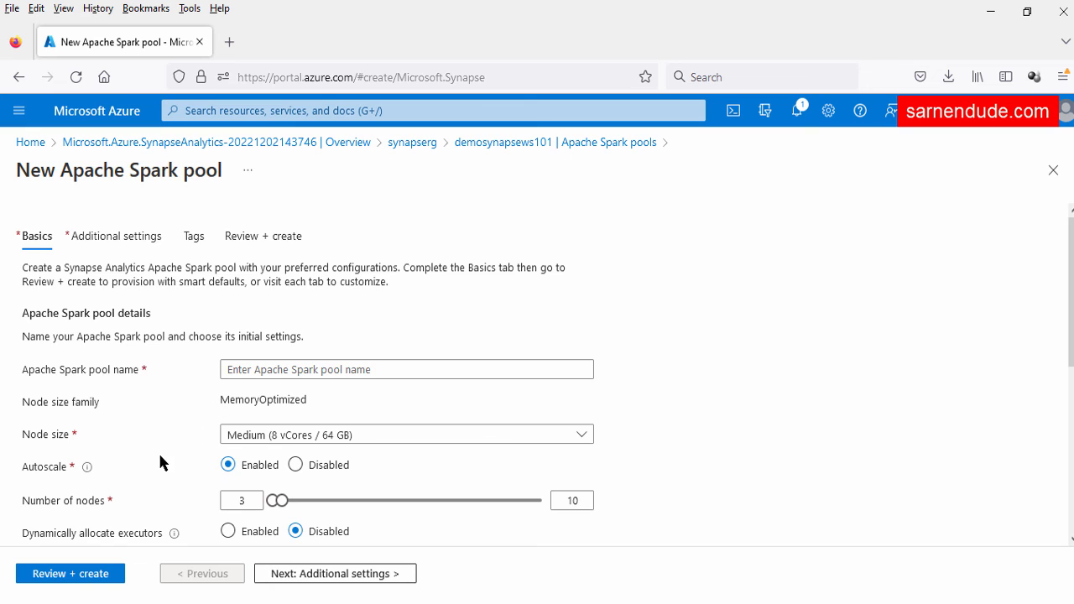
scroll(159, 380, "down", 2)
scroll(167, 416, "up", 3)
left_click(1053, 169)
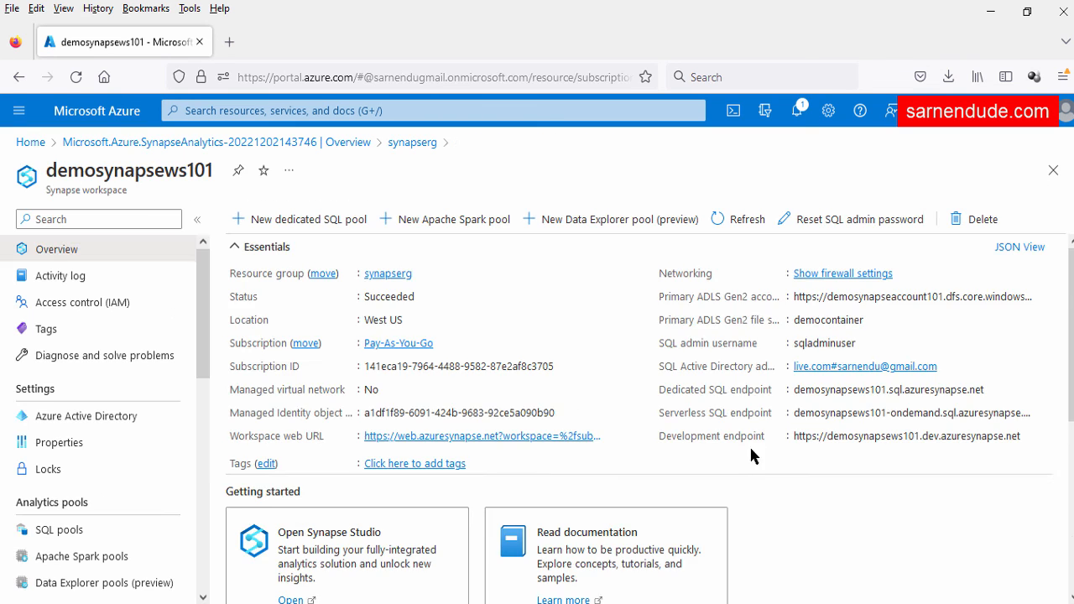
scroll(750, 453, "down", 2)
scroll(754, 464, "up", 1)
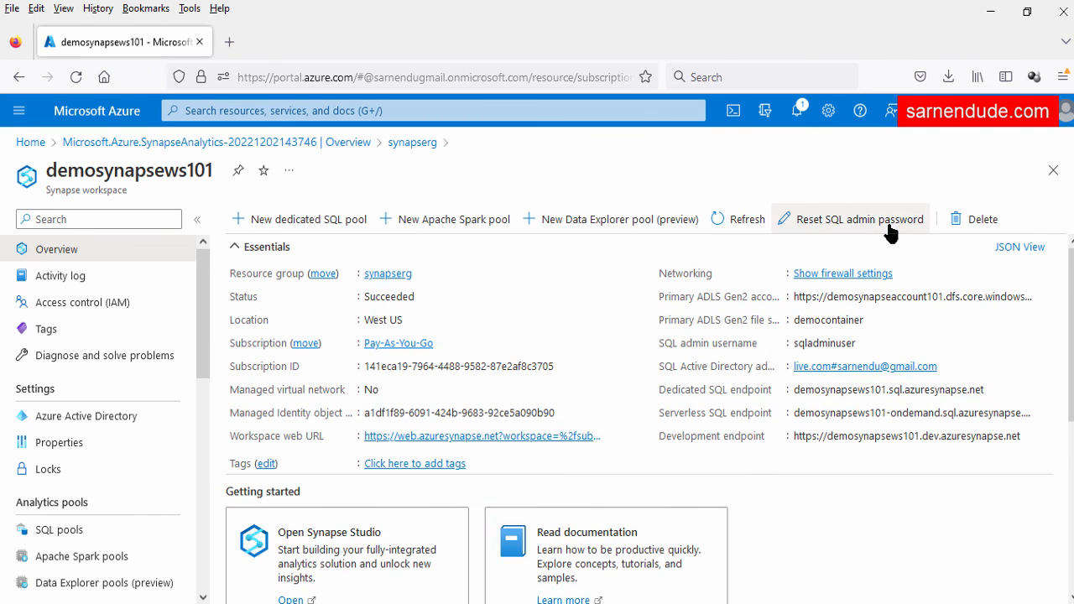
scroll(528, 403, "down", 1)
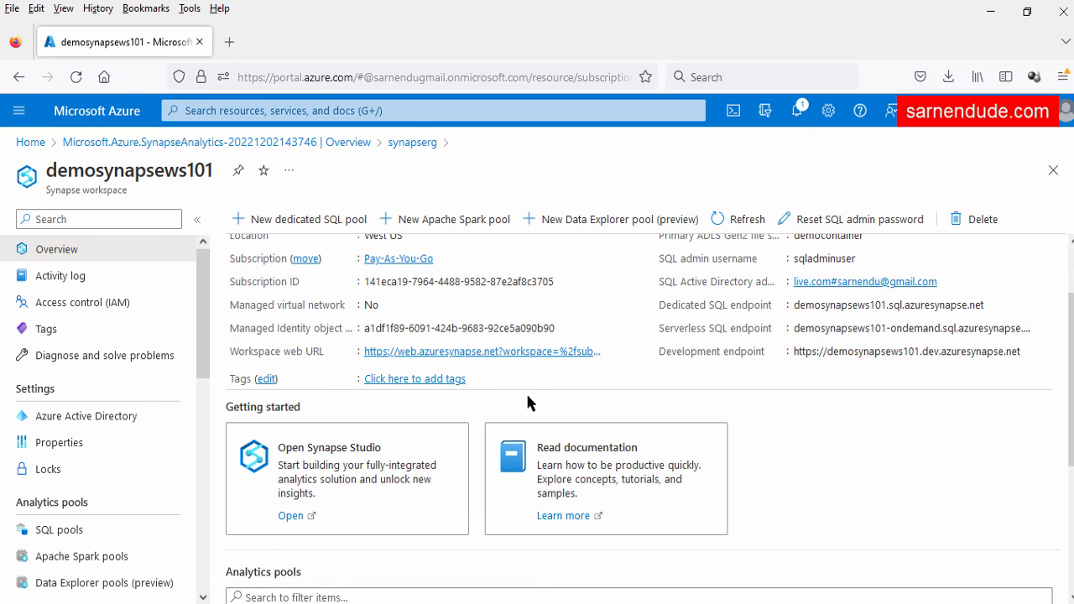